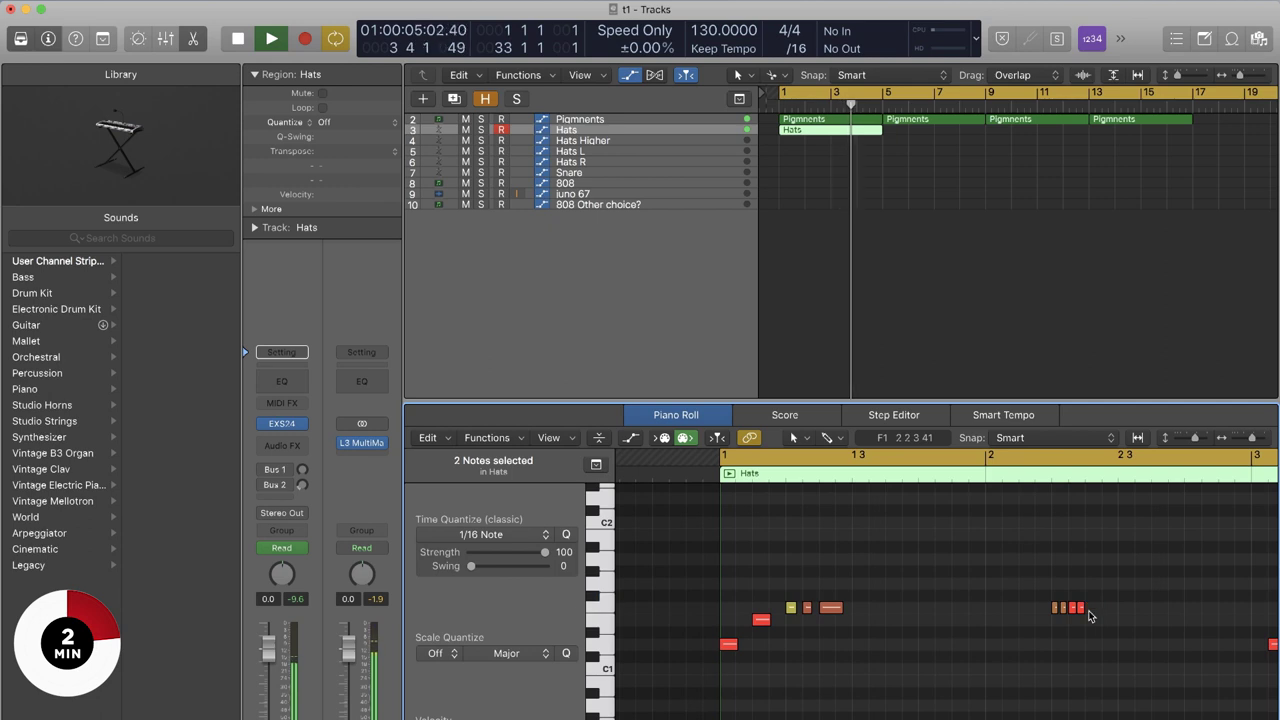
Trim the Hats region to two bars and add a duplicate Hats track below it.
left_click_drag(880, 132, 829, 132)
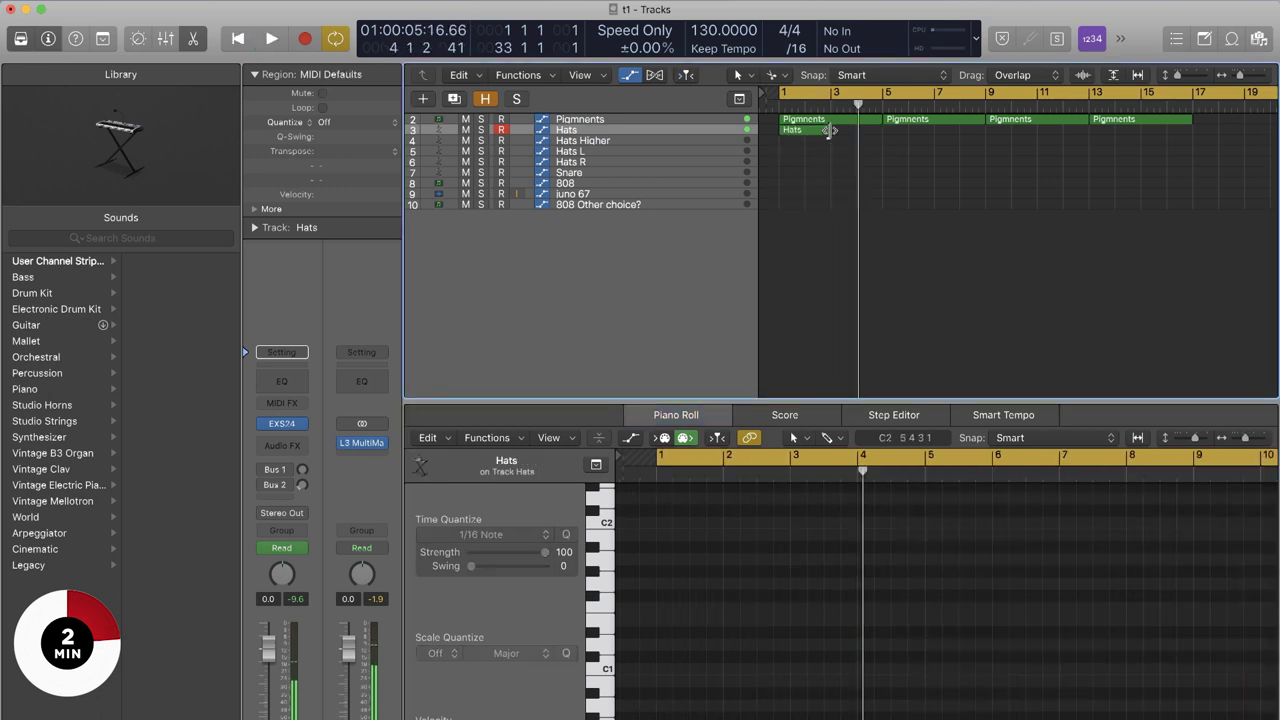
key("space")
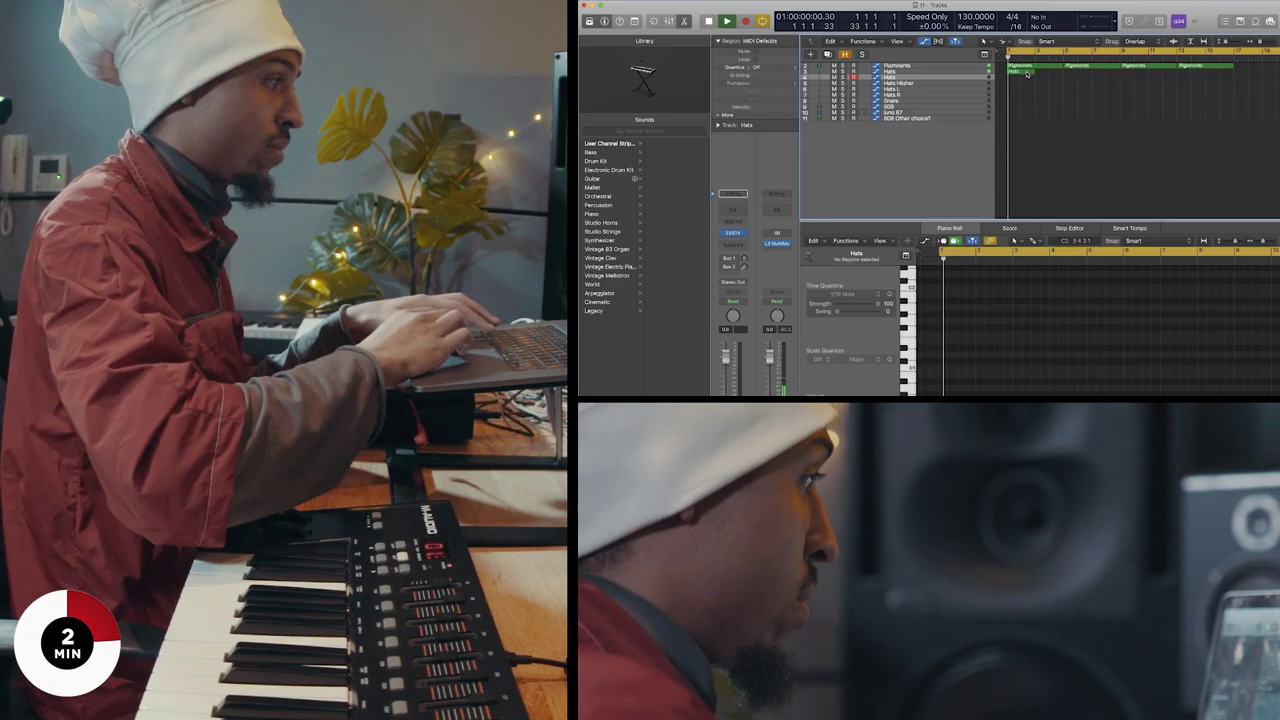
Repeat the two-bar Hats region up to bar 17 and set the cycle range to bars 1 to 17.
left_click(813, 130)
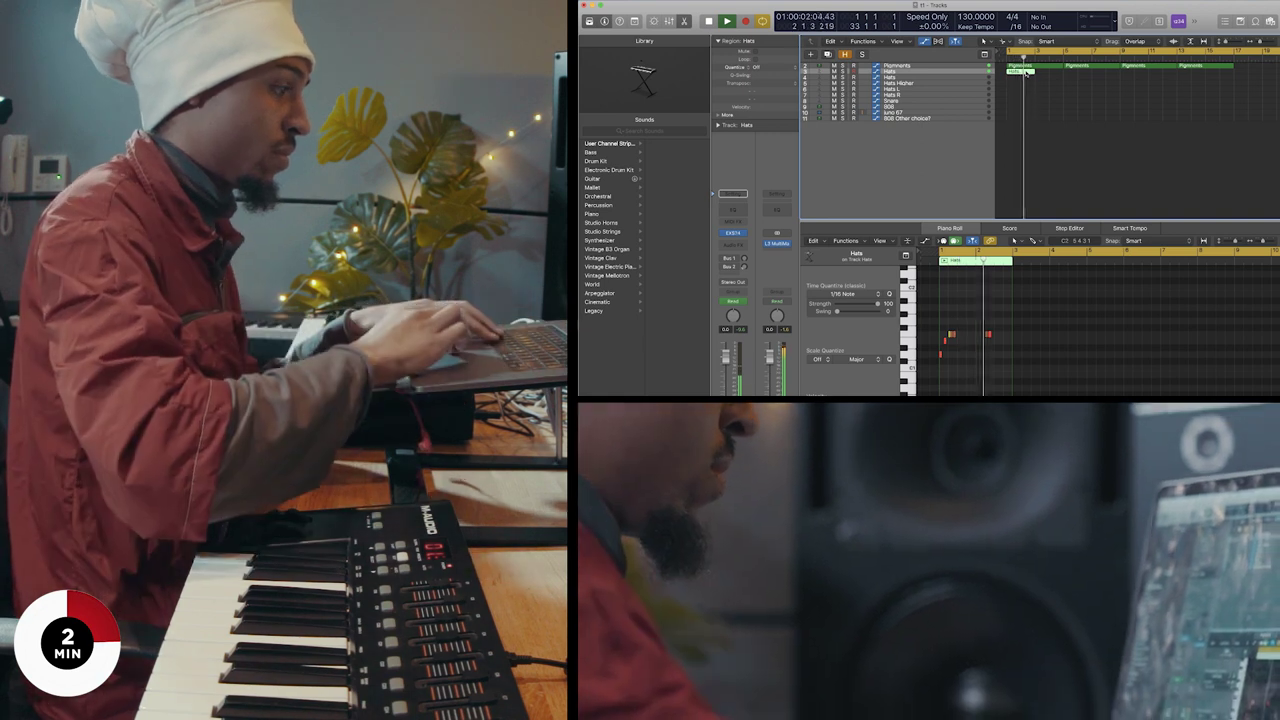
key("super+r")
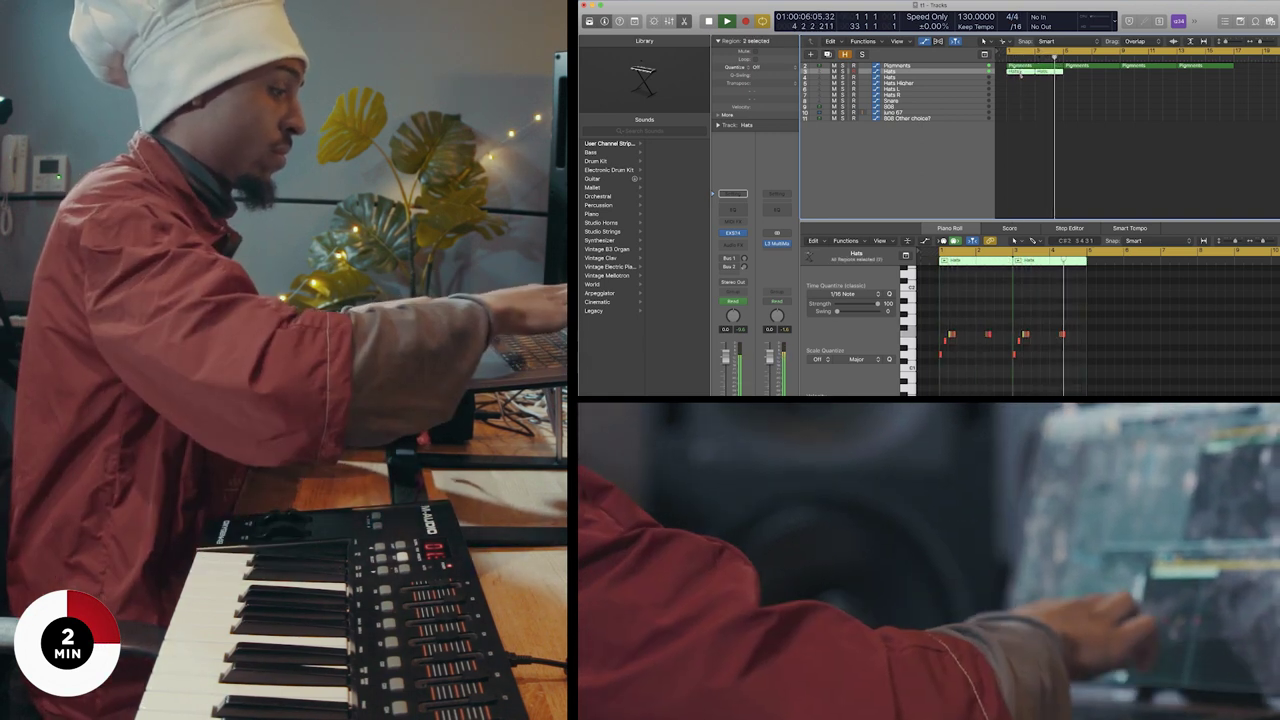
key("super+r")
key("super+r")
key("super+r")
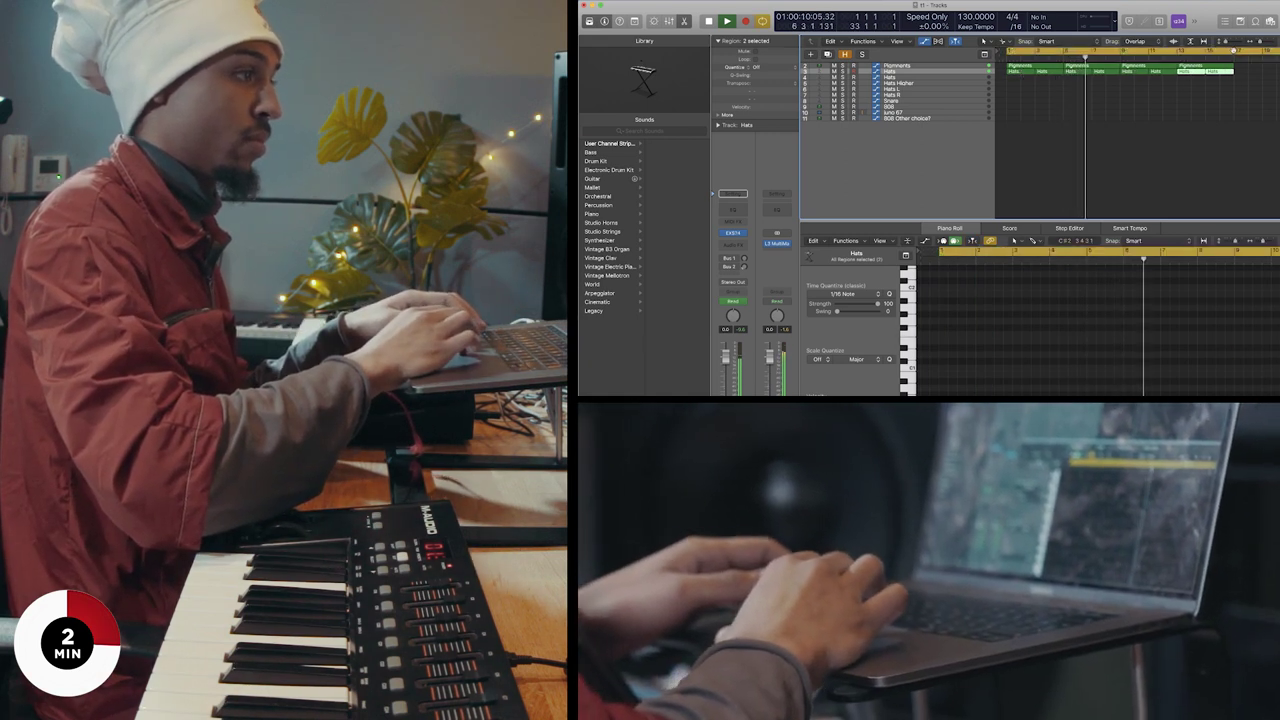
left_click_drag(1231, 53, 1008, 53)
Record a short hat pattern on the Hats Higher track and select its notes in the piano roll.
left_click(905, 83)
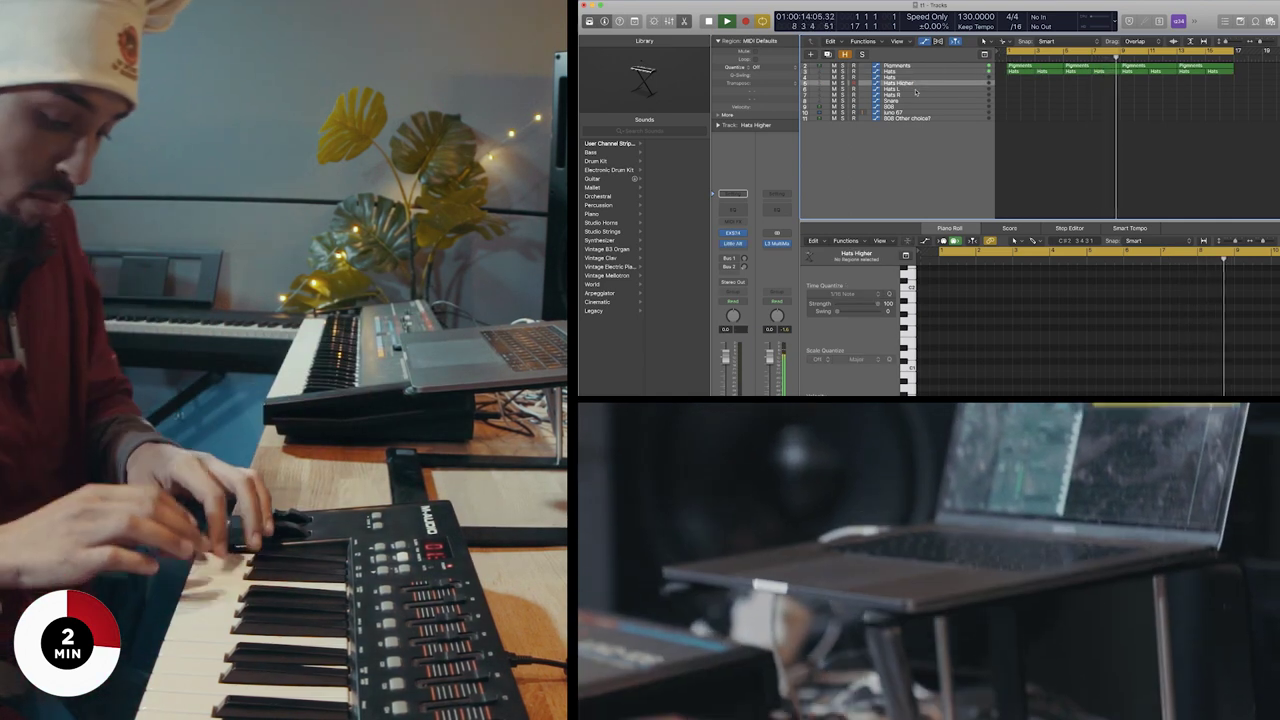
key("r")
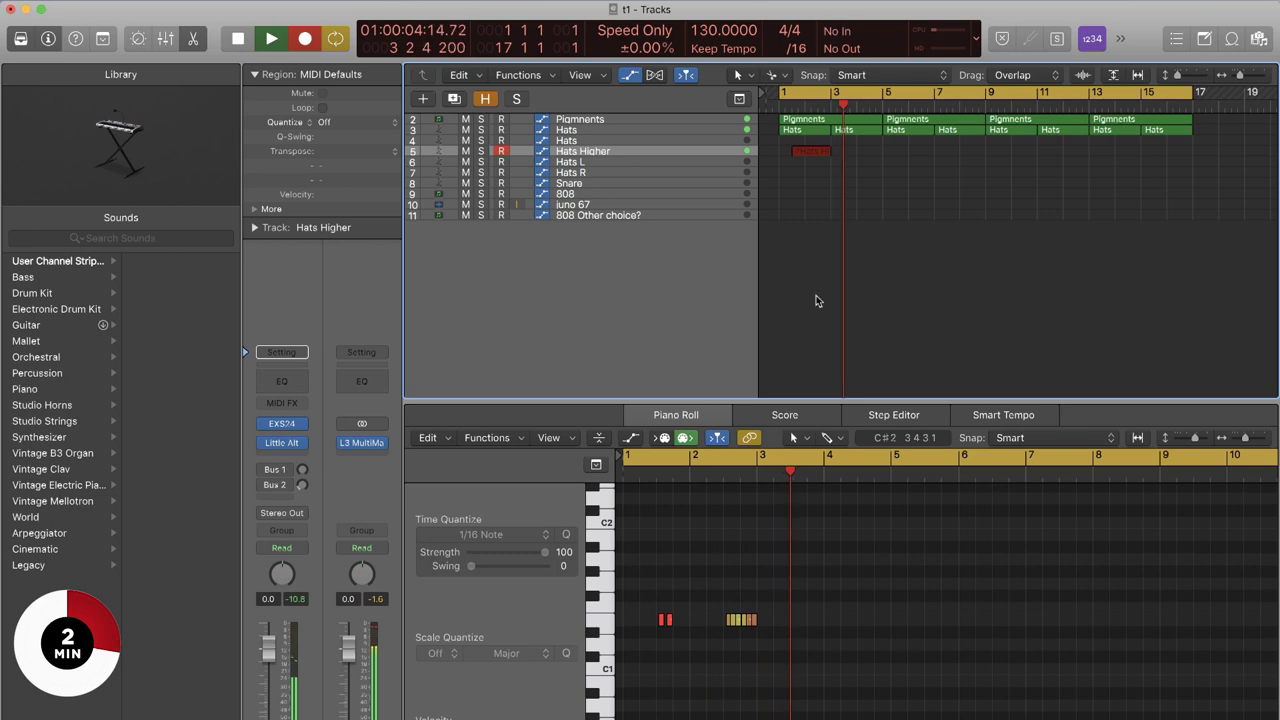
key("space")
key("super+Right")
key("super+Right")
key("super+Right")
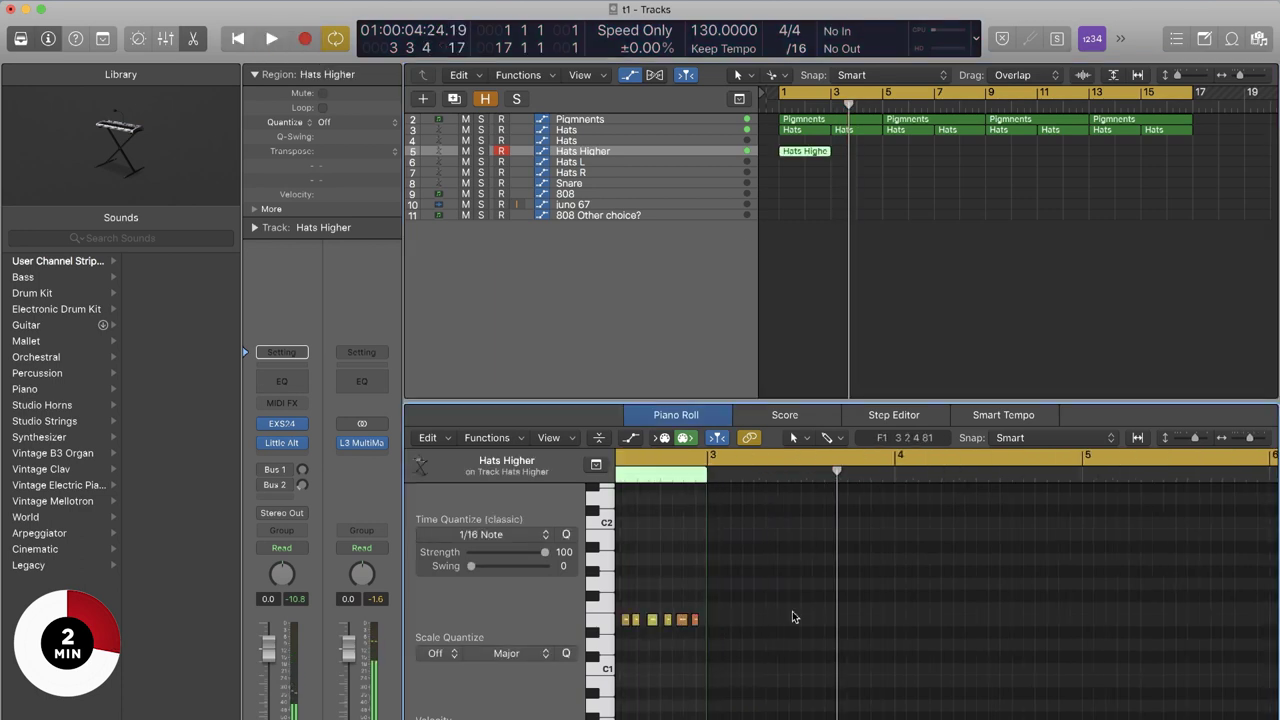
scroll(810, 614, "left", 5)
left_click_drag(827, 596, 1009, 643)
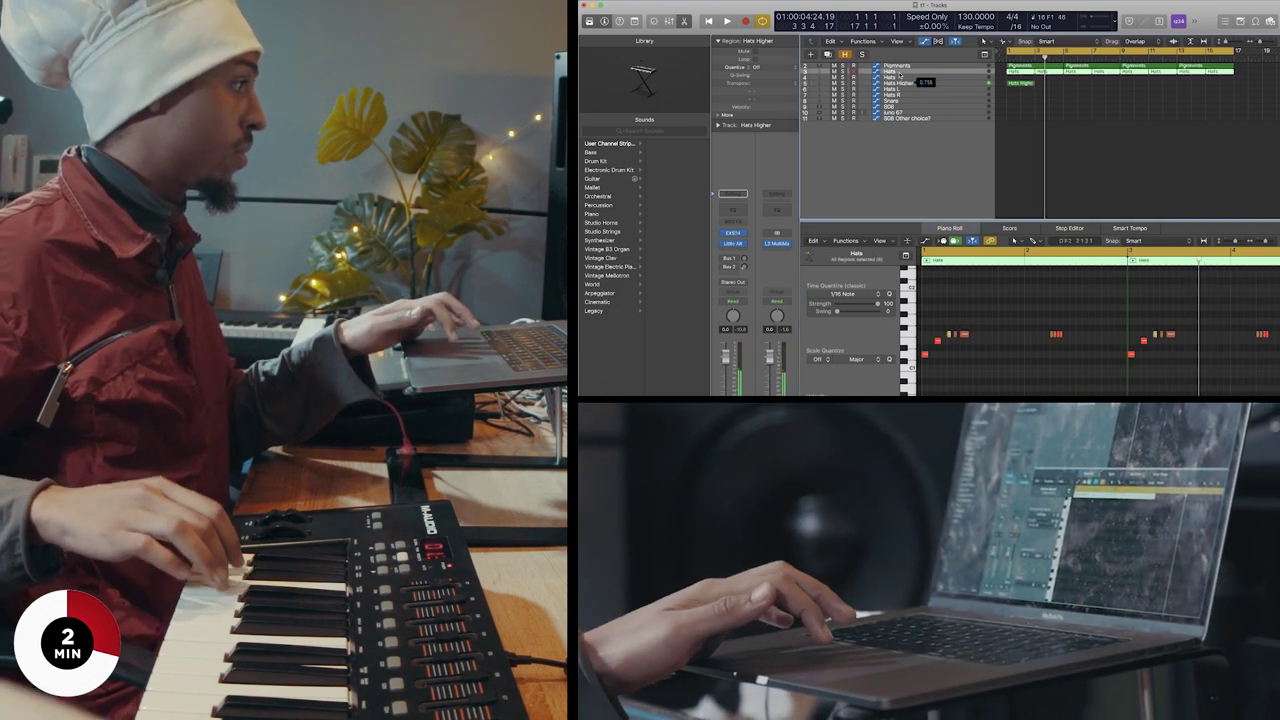
Remove all the G1 notes from the long region on the second Hats track.
left_click(900, 77)
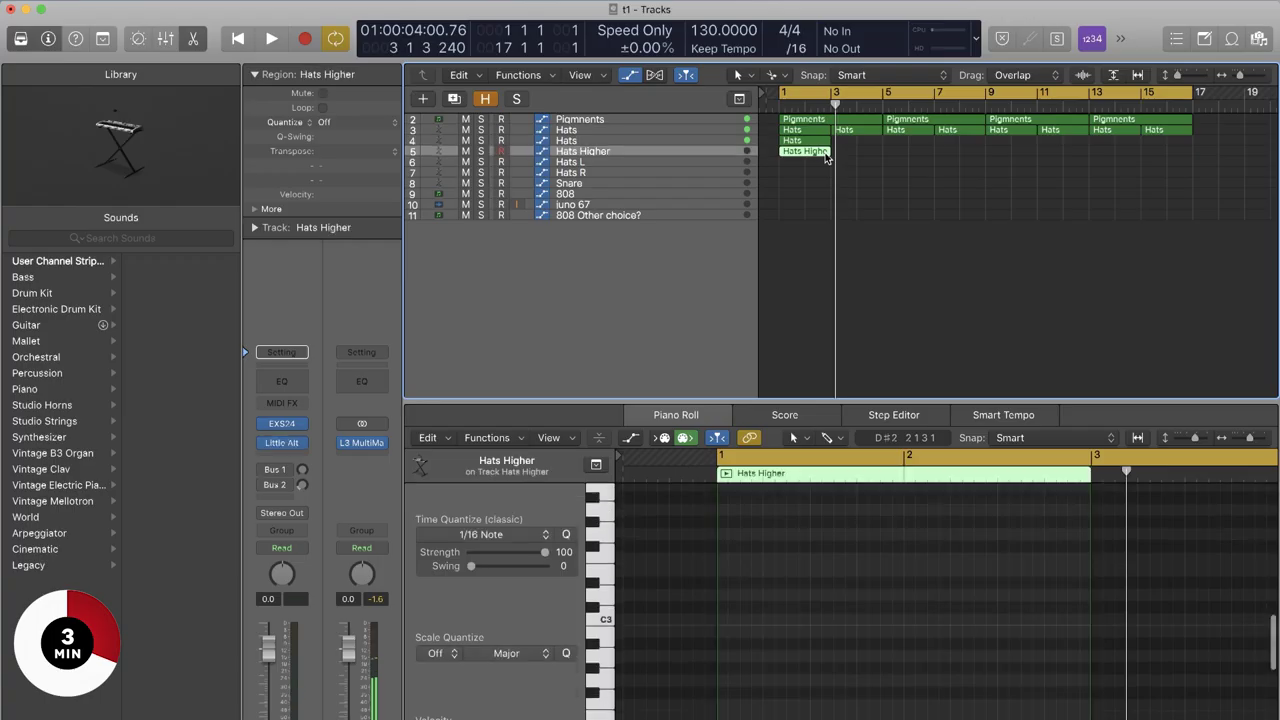
left_click(816, 141)
left_click(813, 558)
key("super+a")
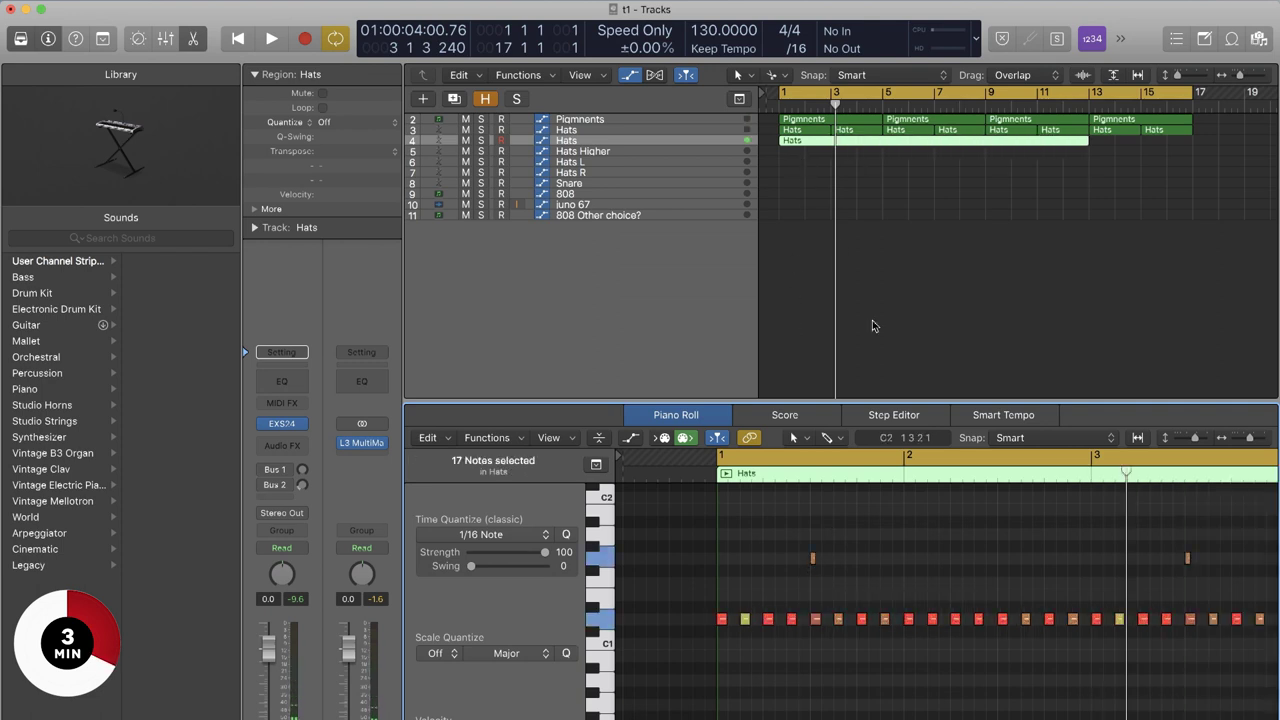
key("z")
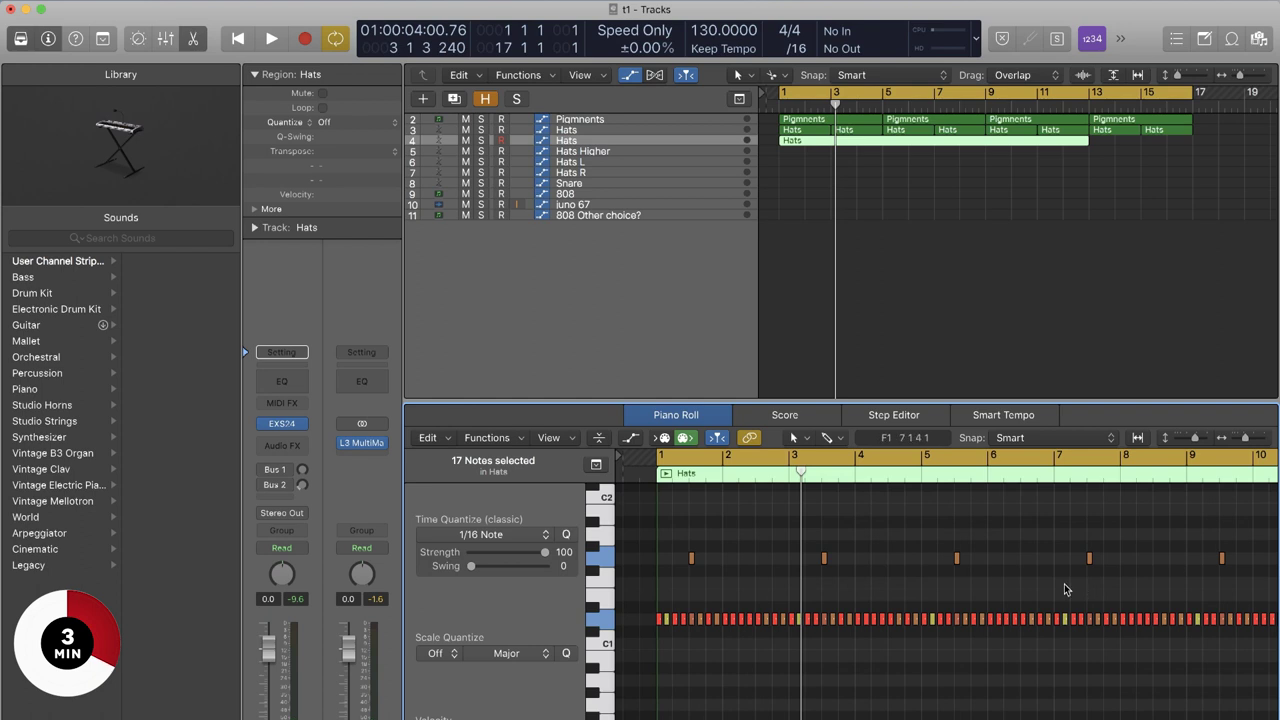
key("z")
left_click(613, 553)
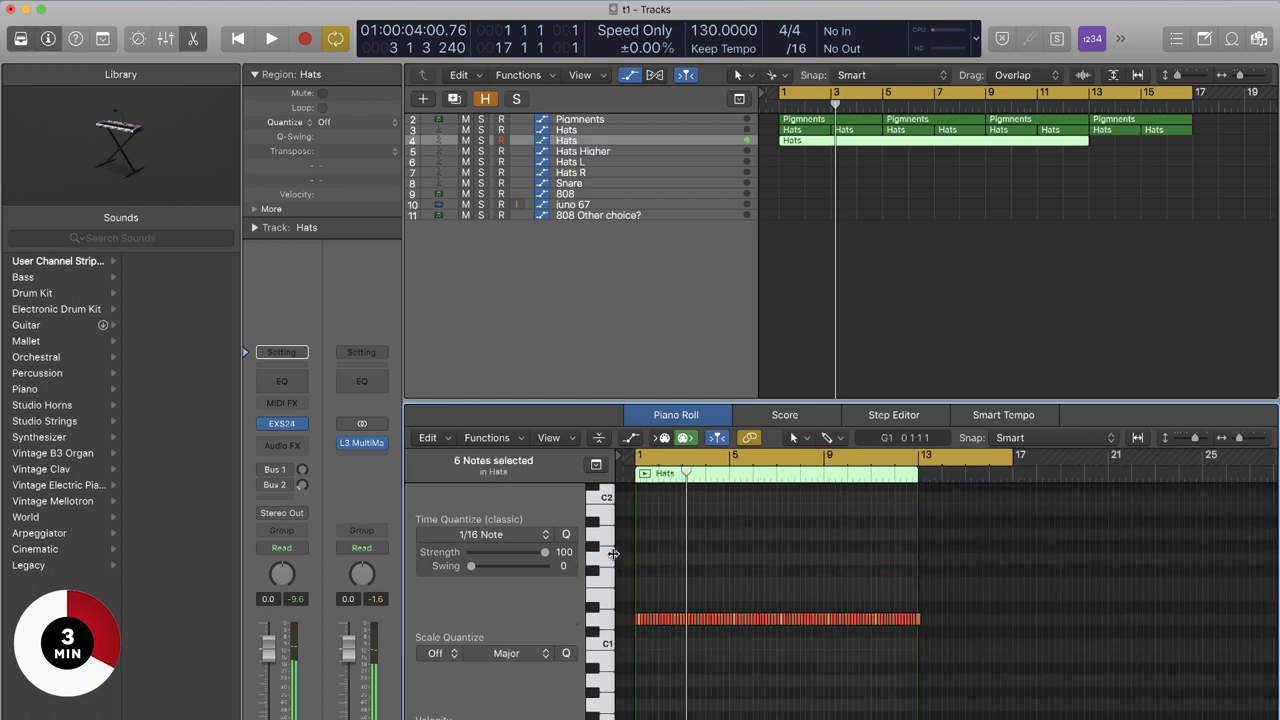
Cut the second Hats track's region down to eight bars and repeat it up to bar 17.
left_click(983, 159)
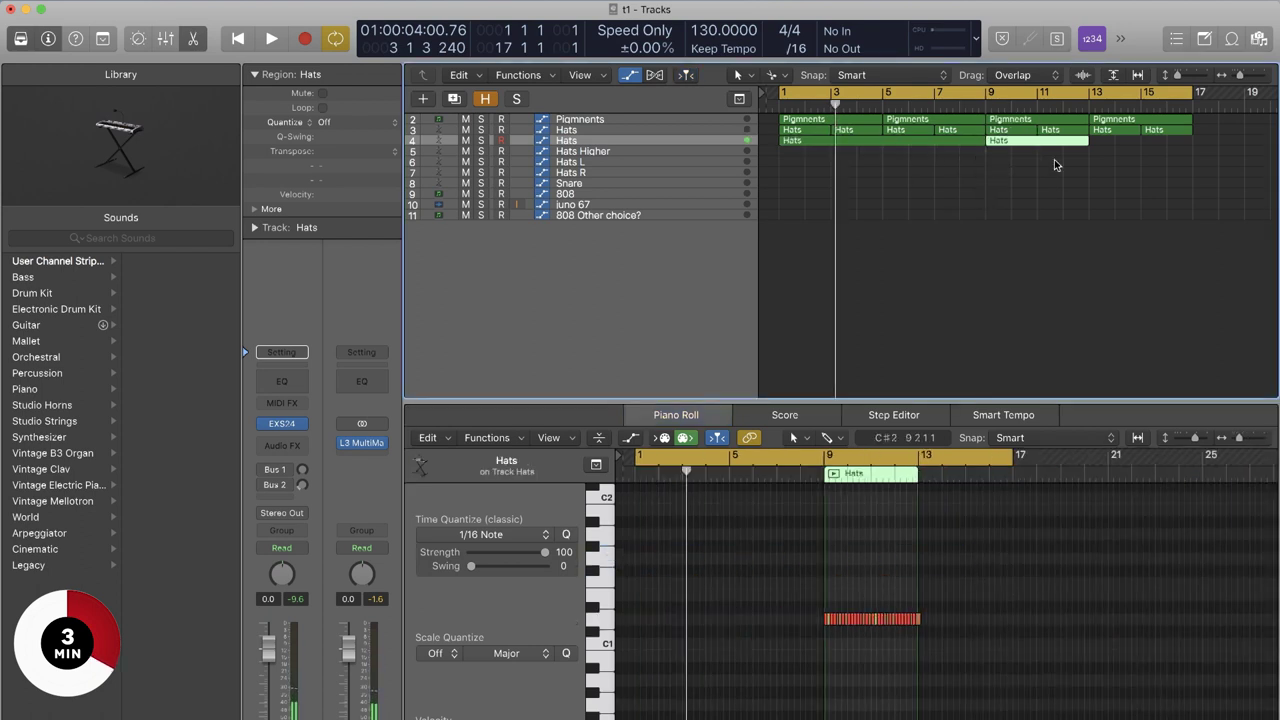
key("Delete")
left_click(946, 142)
key("super+r")
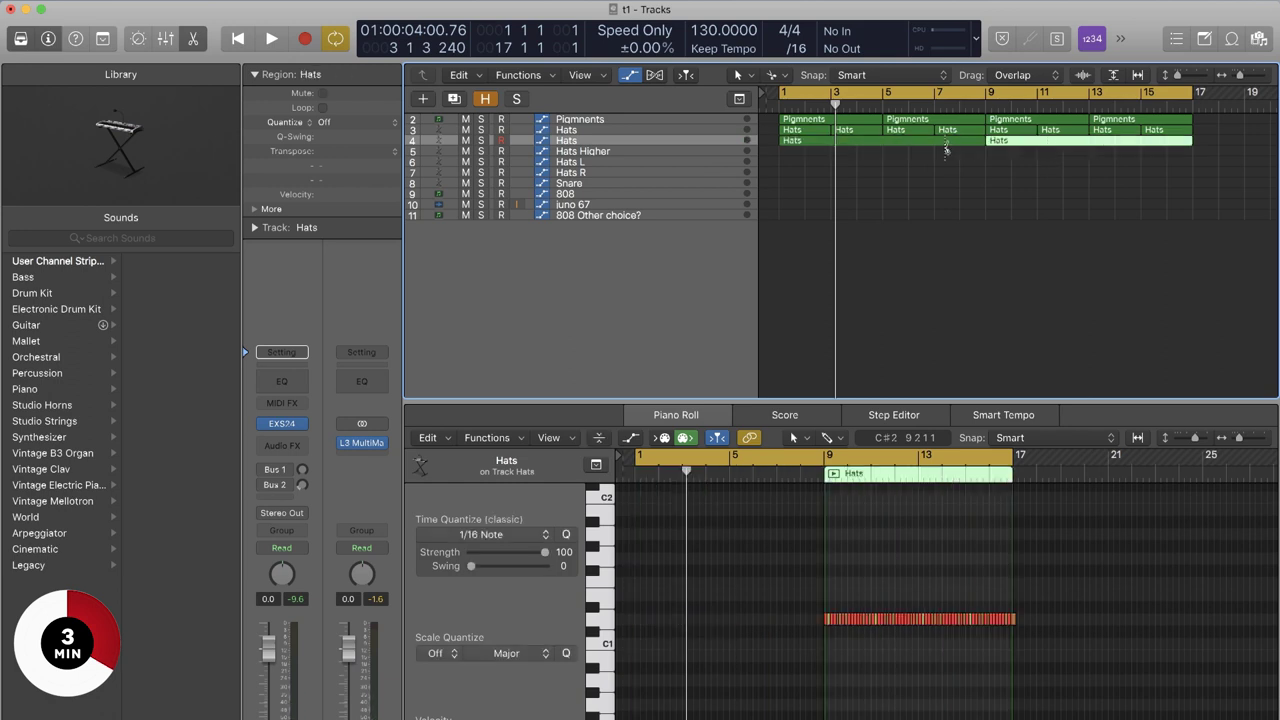
Record a four-bar snare pattern on the Snare track and repeat the region up to bar 17.
left_click(595, 185)
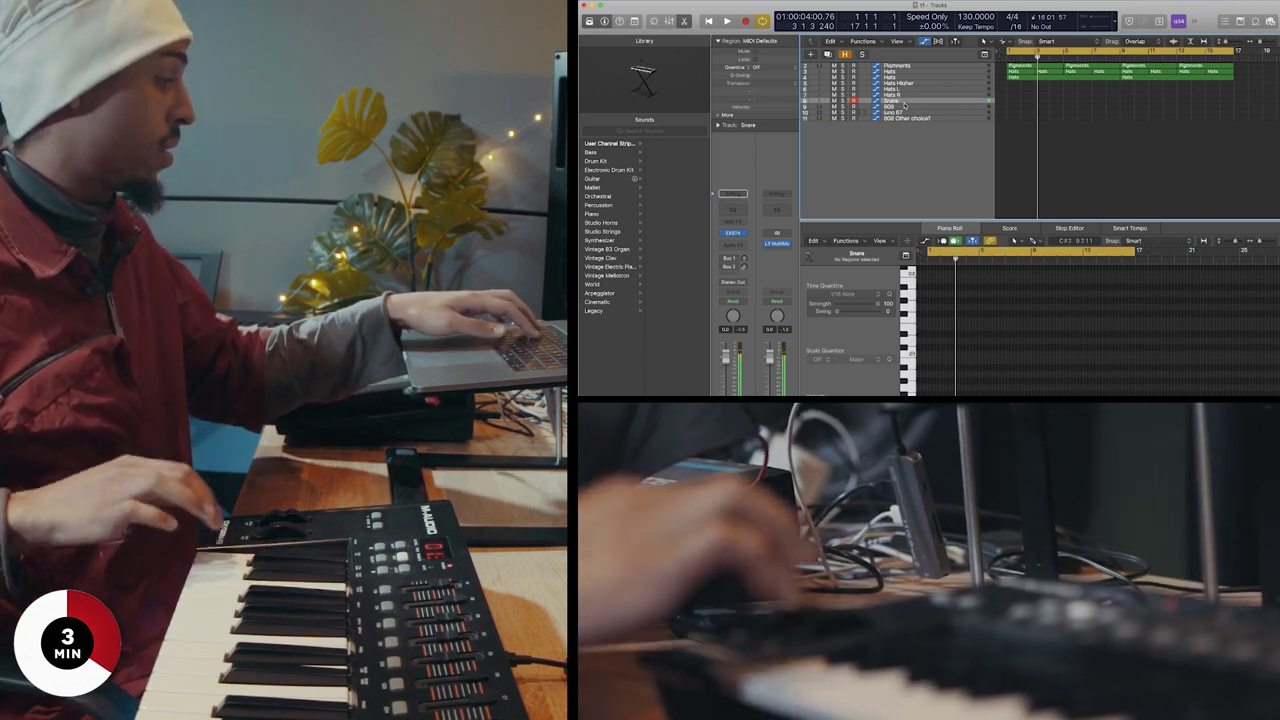
key("r")
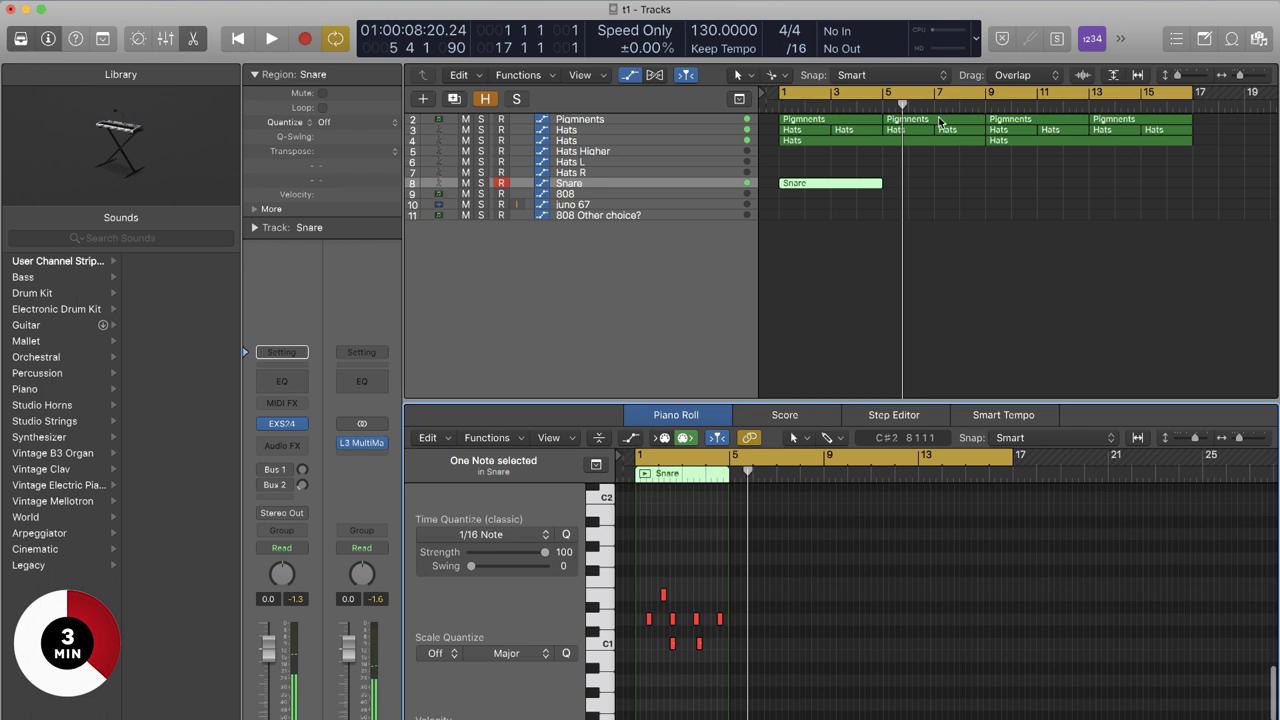
left_click(810, 280)
left_click(830, 184)
key("super+r")
key("super+r")
key("super+r")
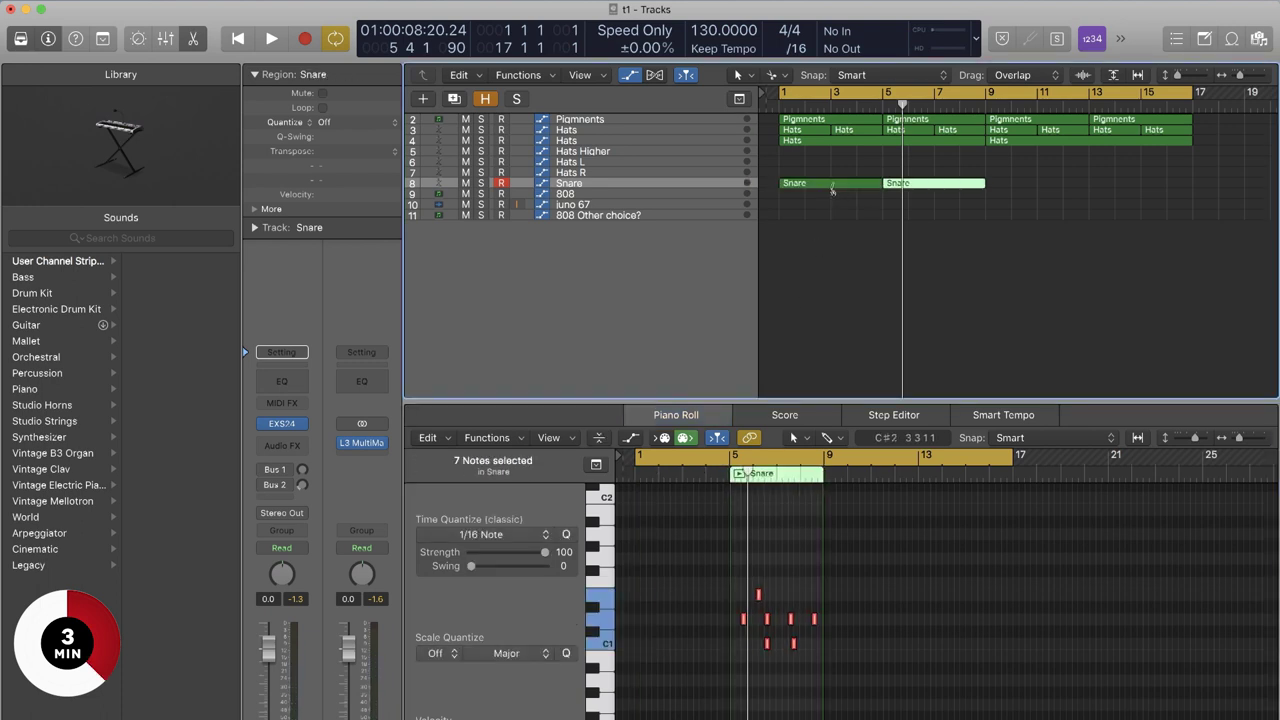
Play the arrangement from the start and remove the highest note from the first Snare region.
key("Return")
key("space")
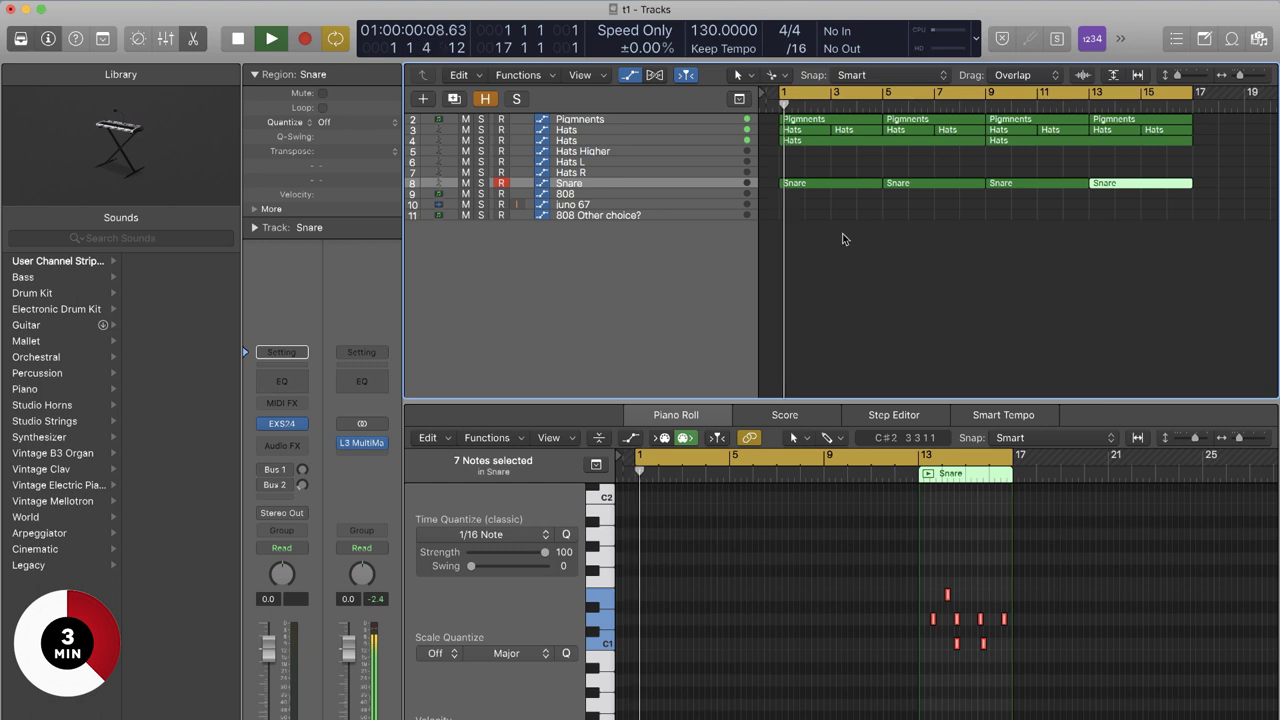
left_click(810, 186)
left_click(701, 567)
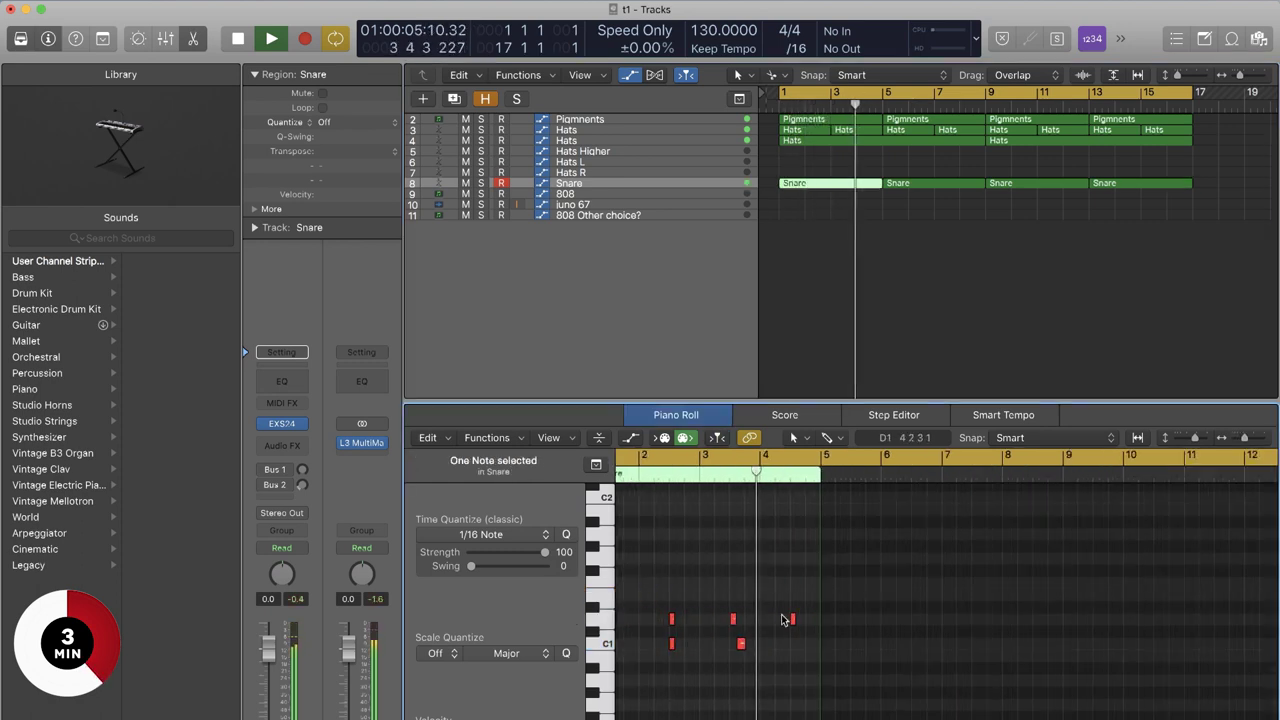
On a duplicate Snare track, insert Little AlterBoy with linked pitch and formant set to -6.0.
double_click(653, 231)
left_click(280, 443)
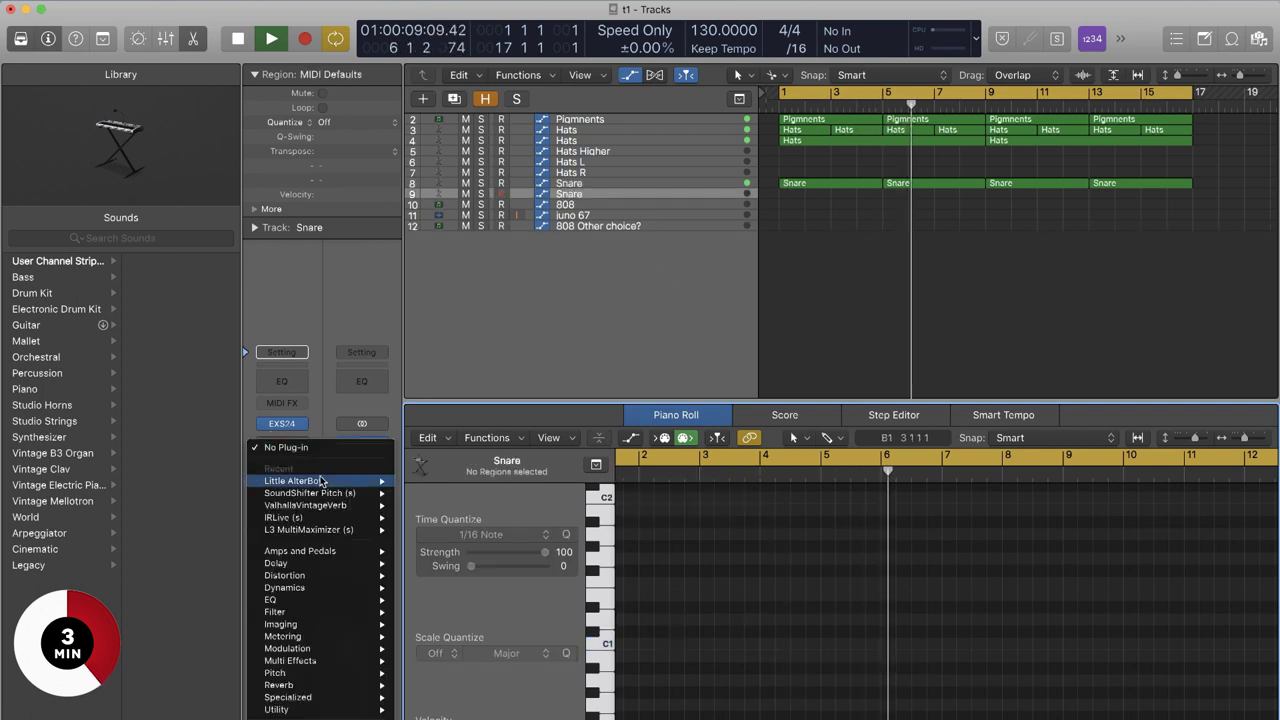
left_click(425, 481)
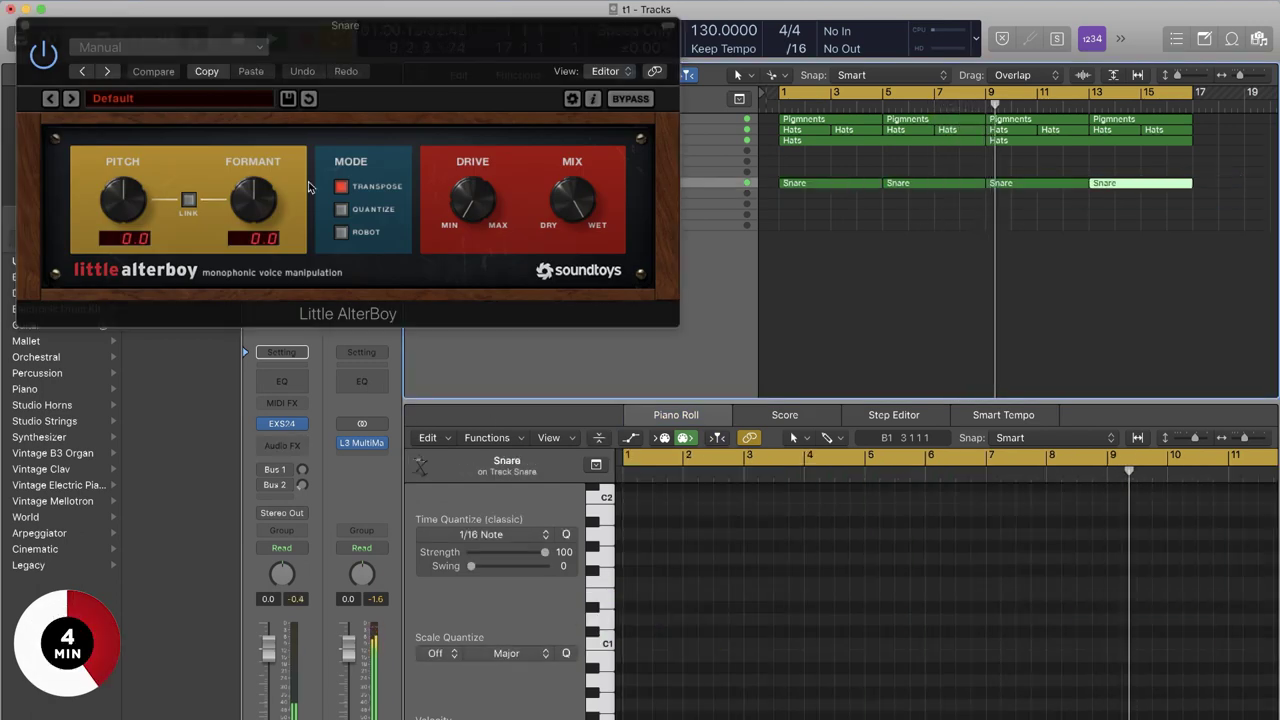
left_click(189, 202)
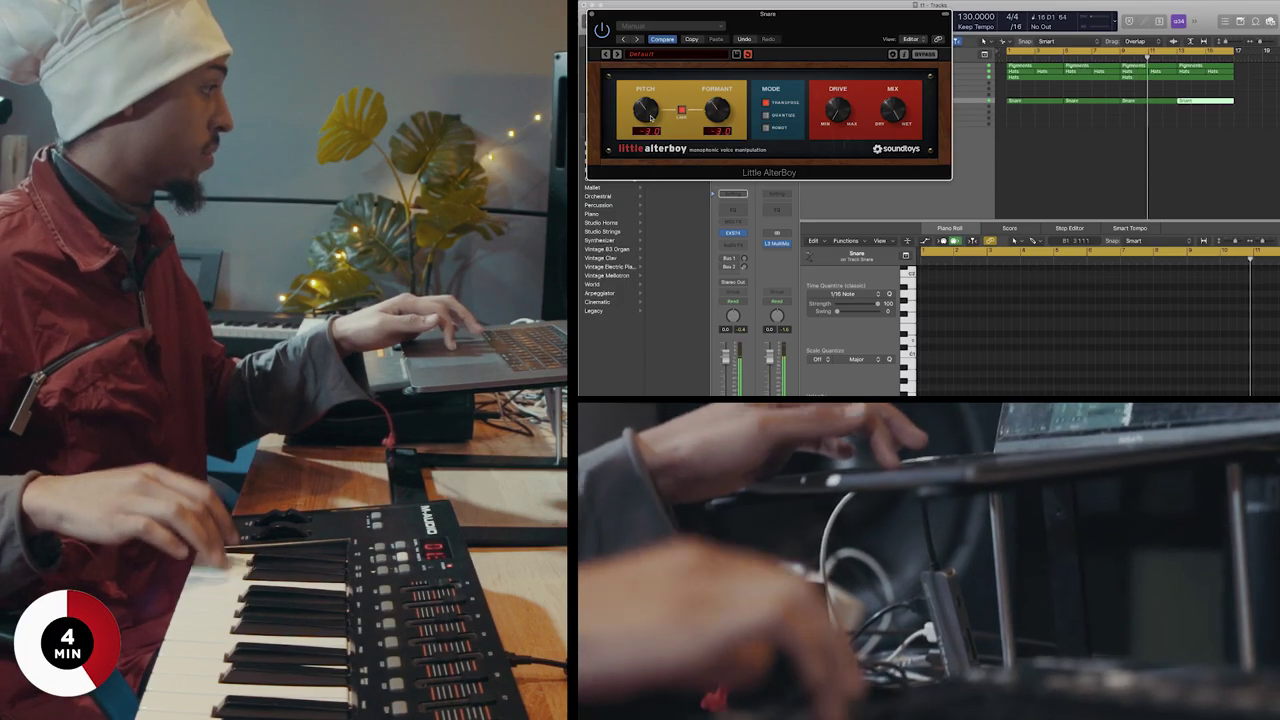
left_click_drag(651, 117, 652, 126)
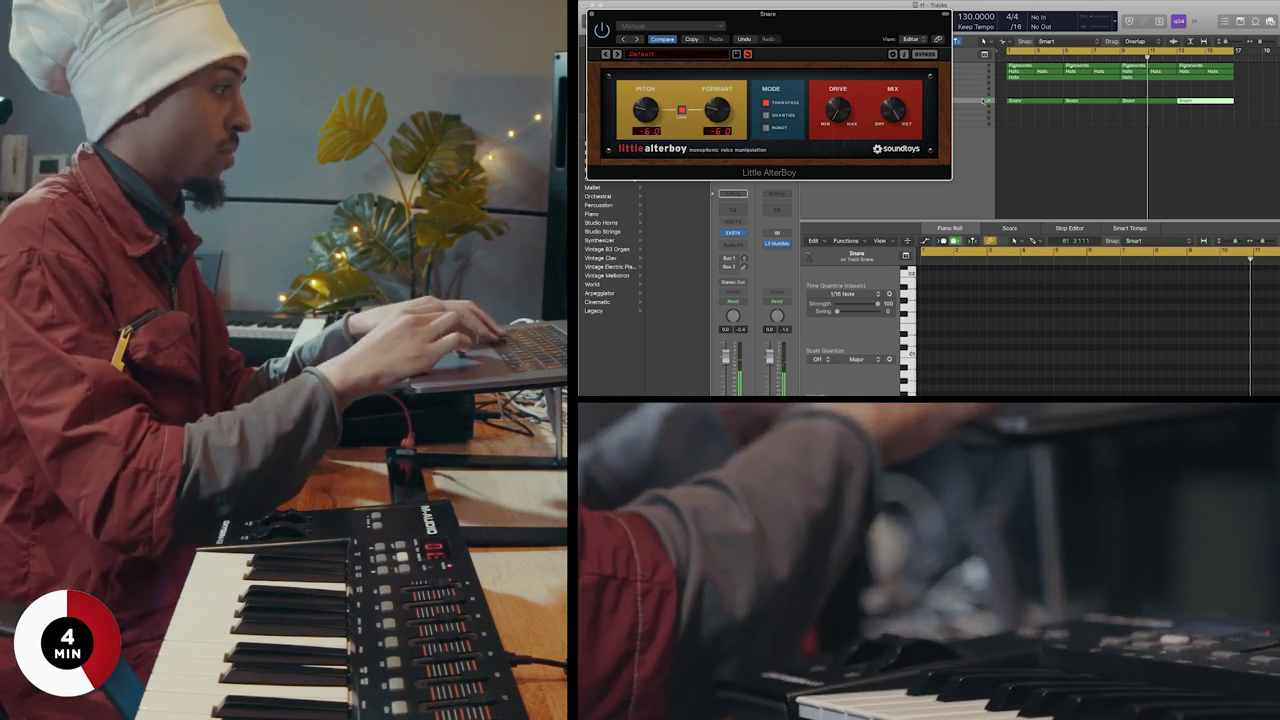
Record a single snare hit in bar 2 of the duplicate Snare track and lower its volume to -5.4 dB.
left_click(976, 106)
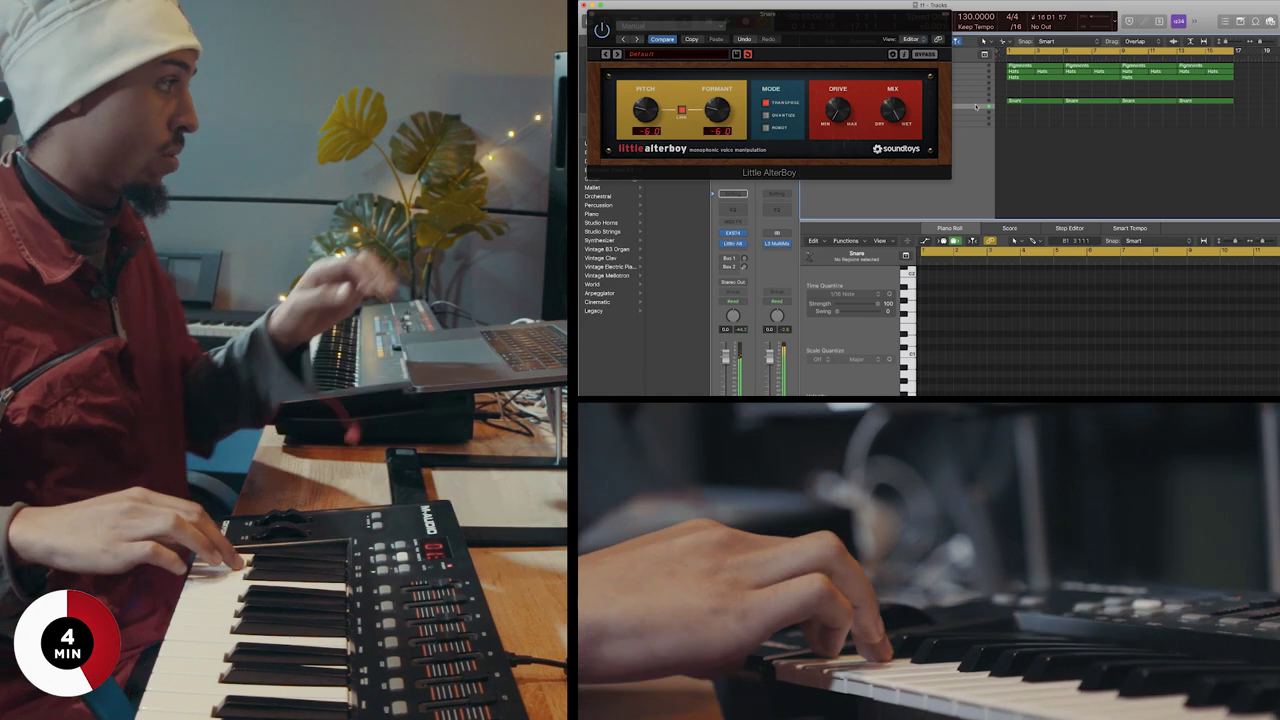
key("r")
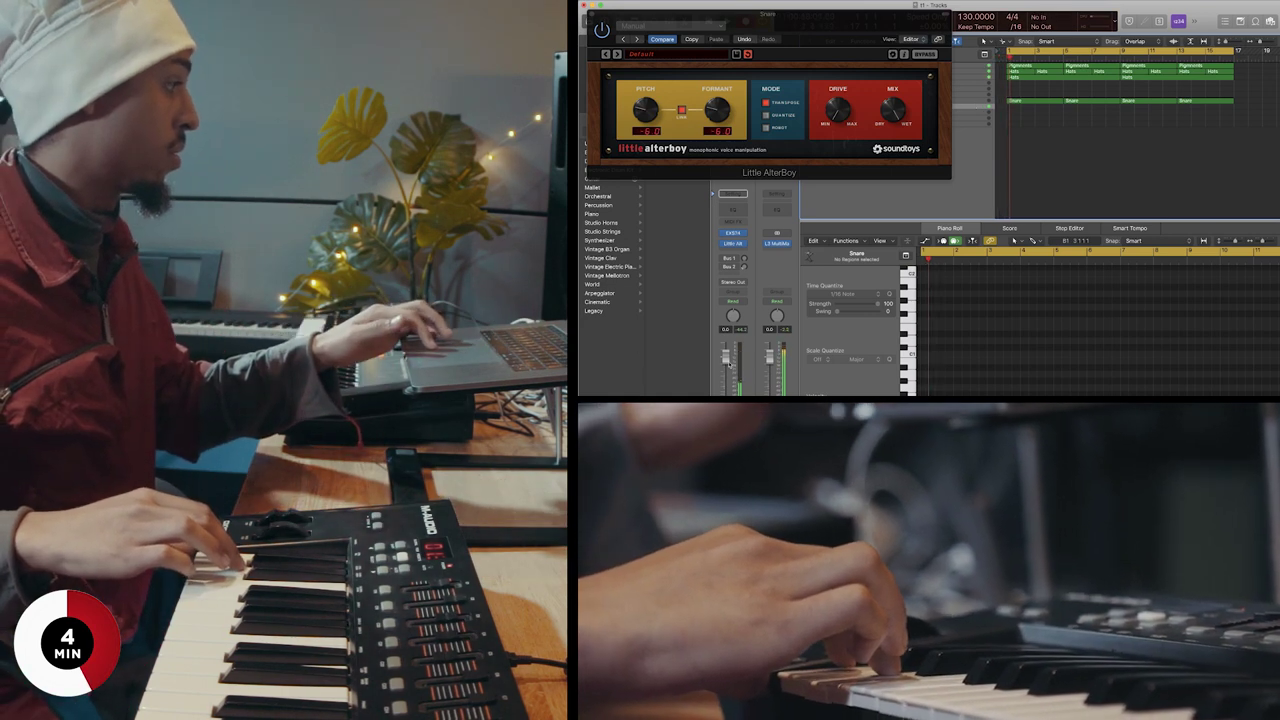
left_click_drag(727, 362, 728, 376)
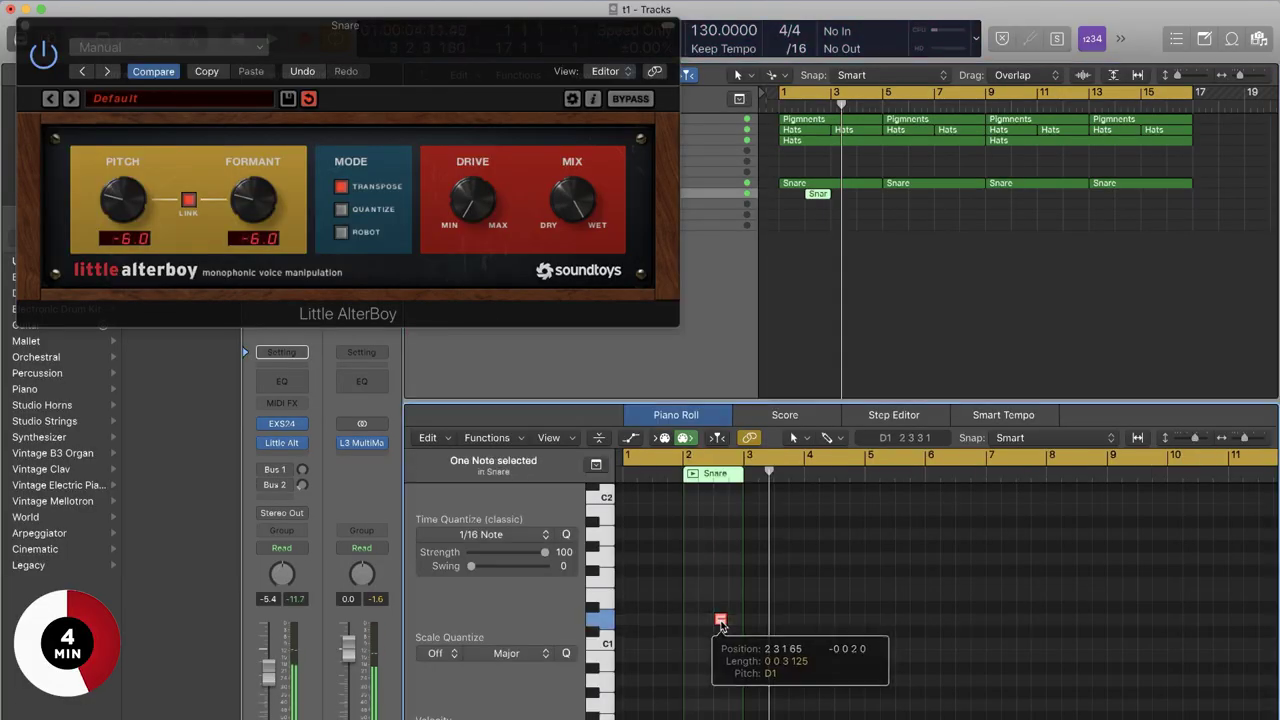
Move the pitched snare hit towards the end of bar 2 and copy its region to bars 6, 10 and 14.
left_click_drag(818, 198, 920, 200)
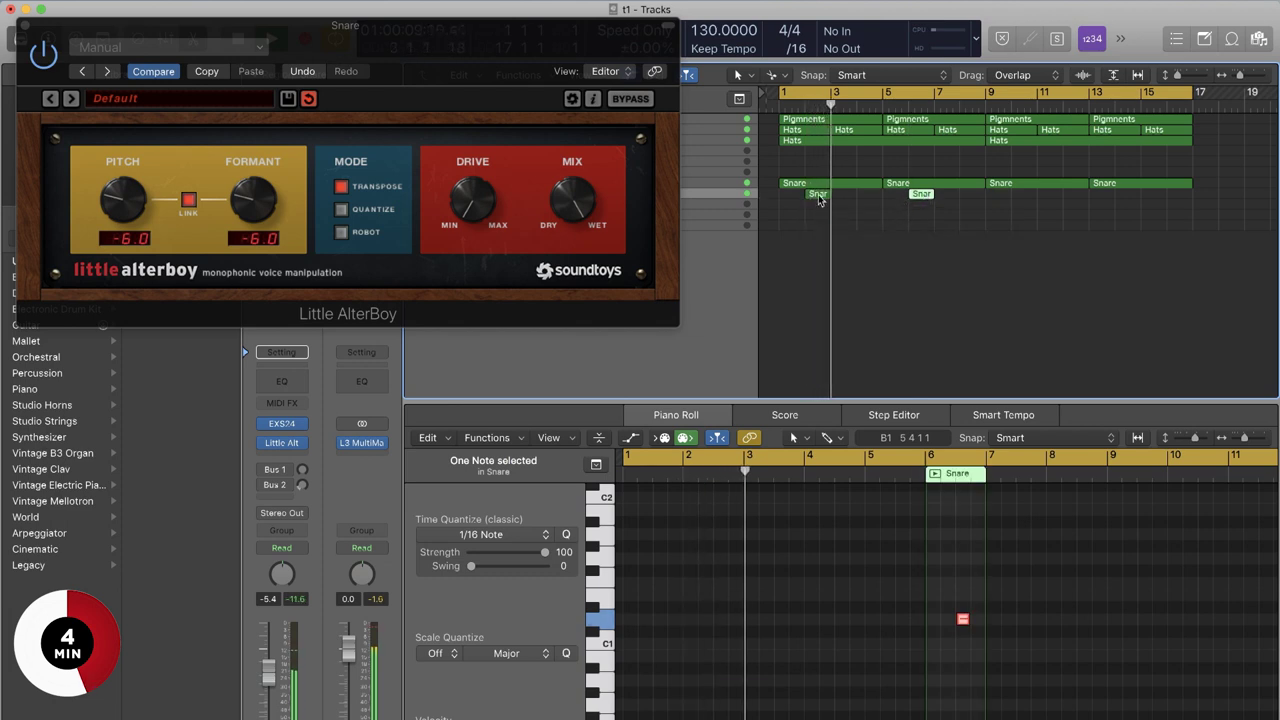
left_click_drag(720, 622, 736, 622)
left_click(924, 195)
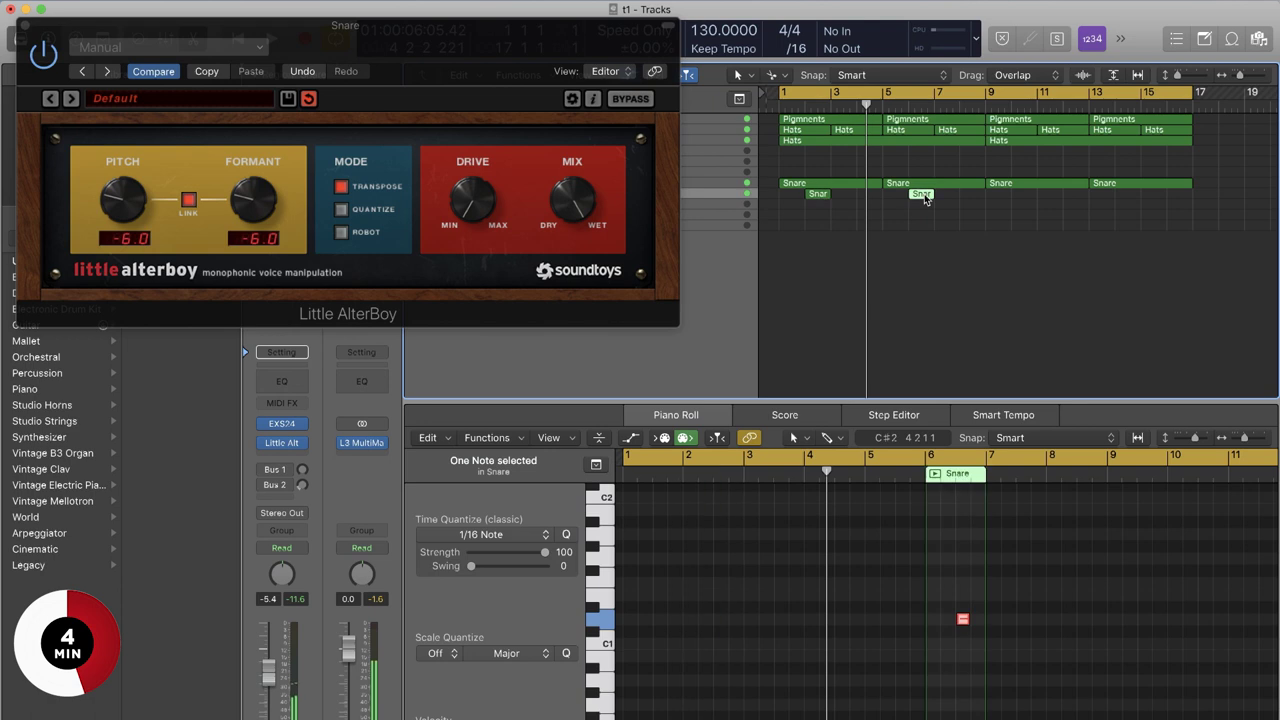
left_click_drag(817, 193, 947, 199)
left_click(1029, 106, "shift")
left_click_drag(1029, 106, 1142, 106)
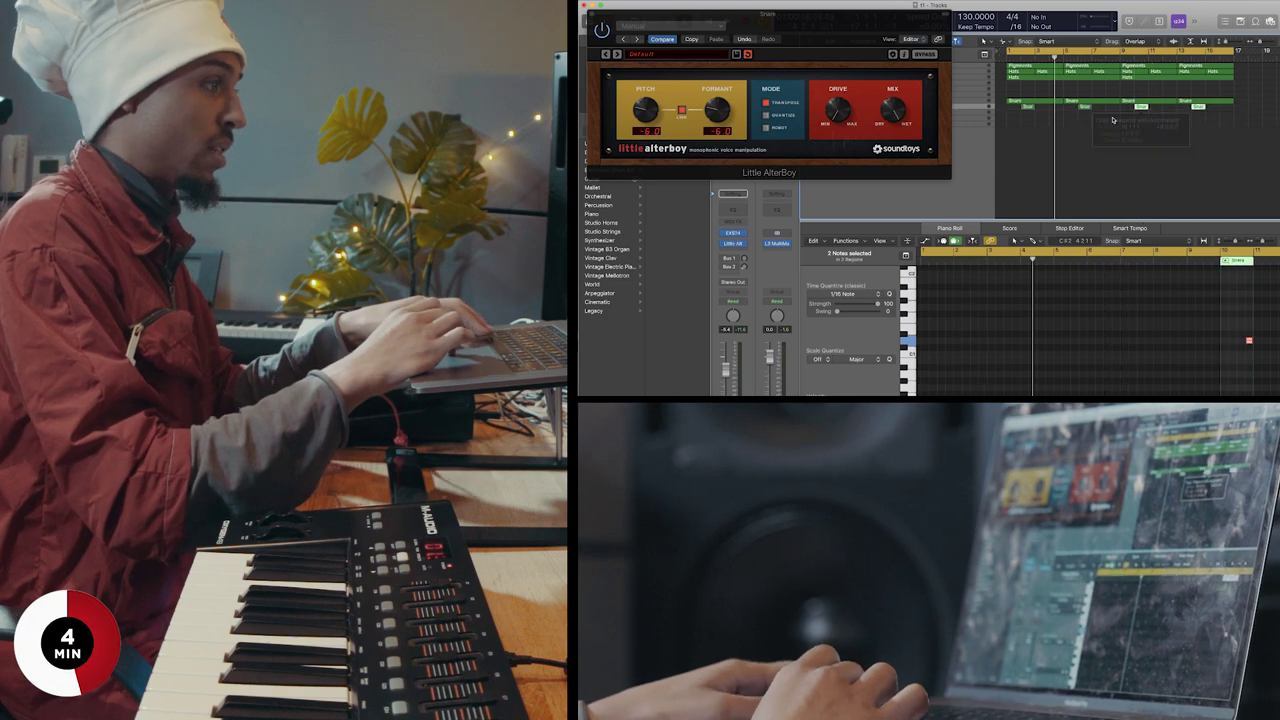
left_click(1107, 124)
key("Return")
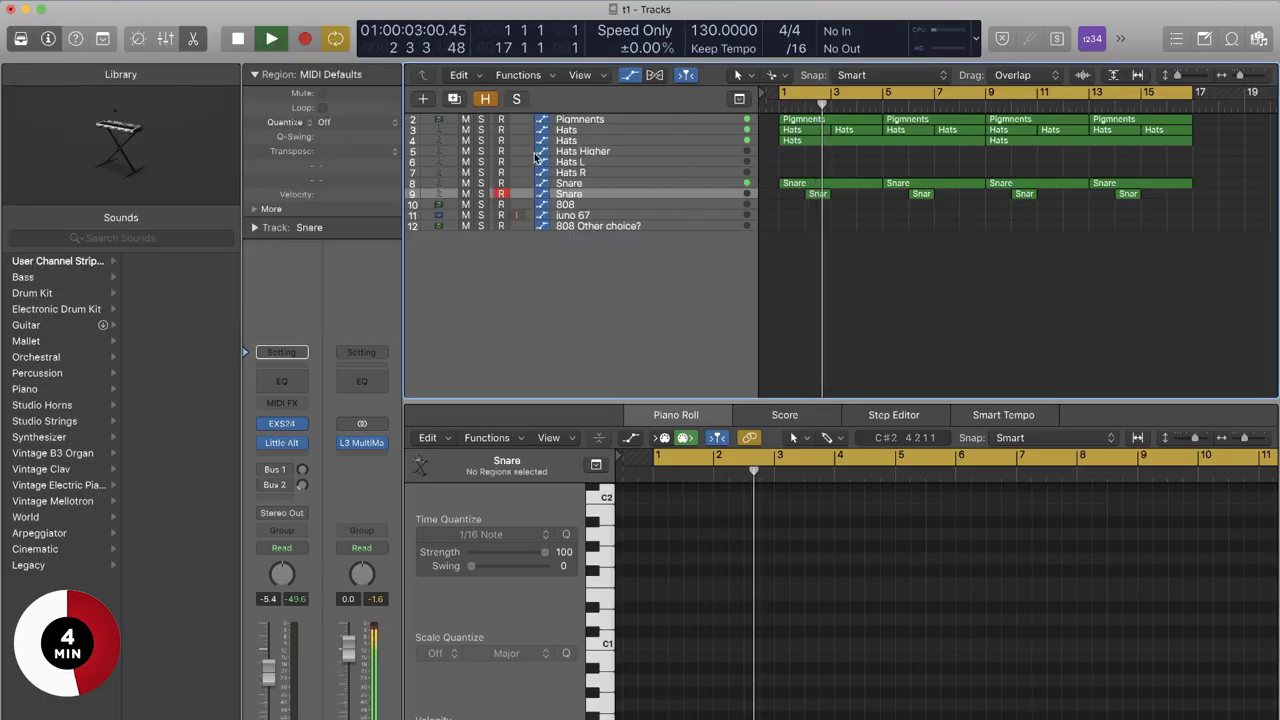
Move the note in the pitched snare region at bar 2 slightly earlier.
left_click(817, 193)
key("space")
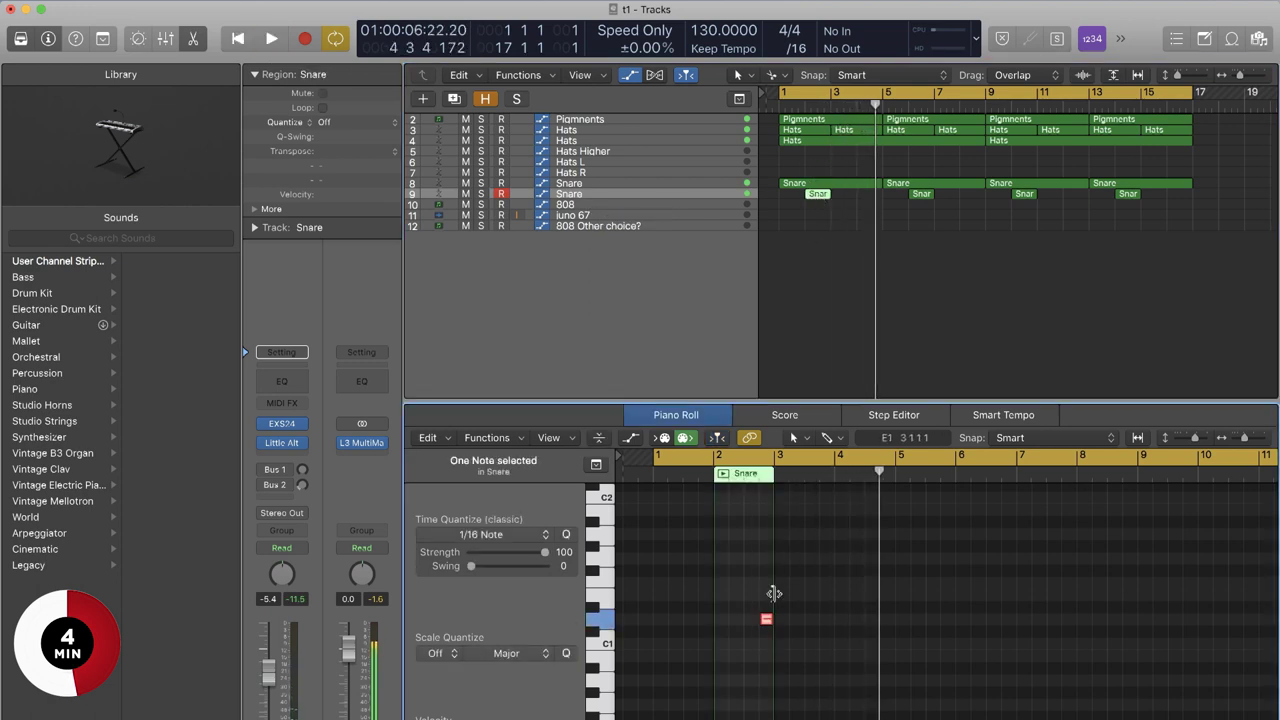
key("super+Right")
key("super+Right")
key("super+Right")
key("super+Right")
left_click_drag(787, 627, 744, 627)
Replace the pitched snare regions at bars 6, 10 and 14 with copies of the bar 2 region and play the result.
left_click_drag(905, 216, 1051, 207)
left_click_drag(1135, 204, 1138, 201)
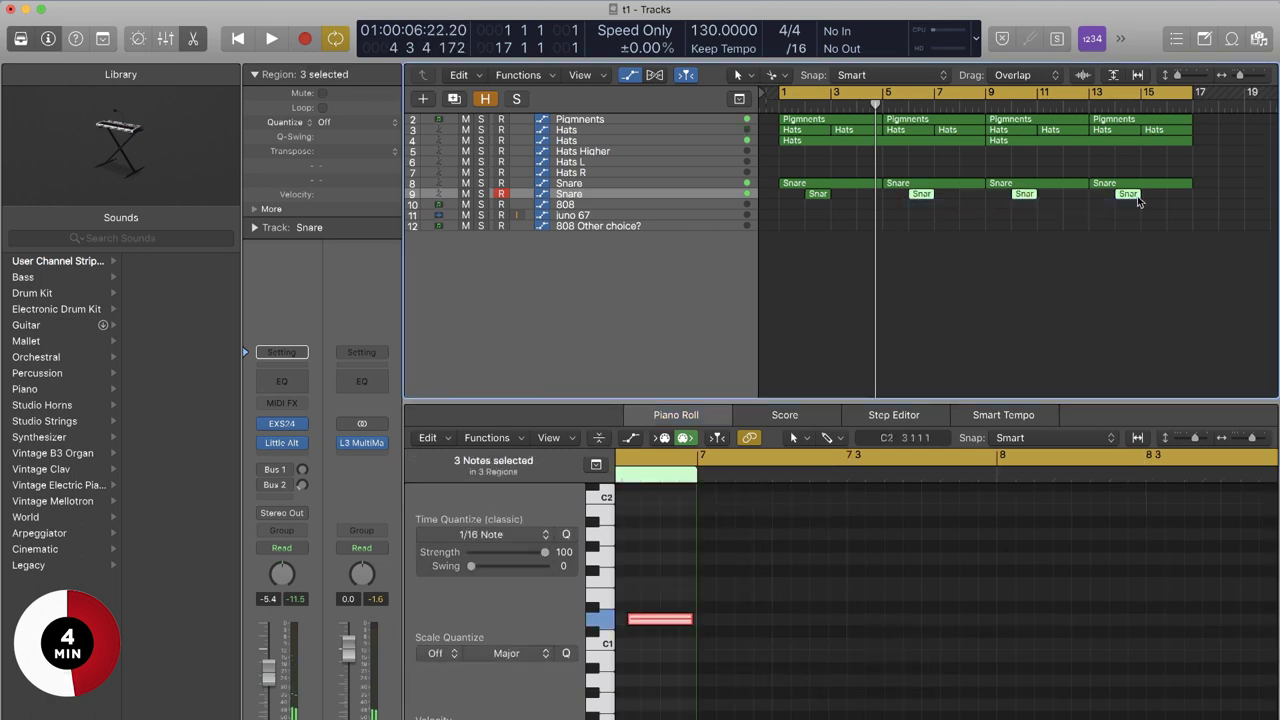
left_click_drag(815, 196, 1022, 203)
key("space")
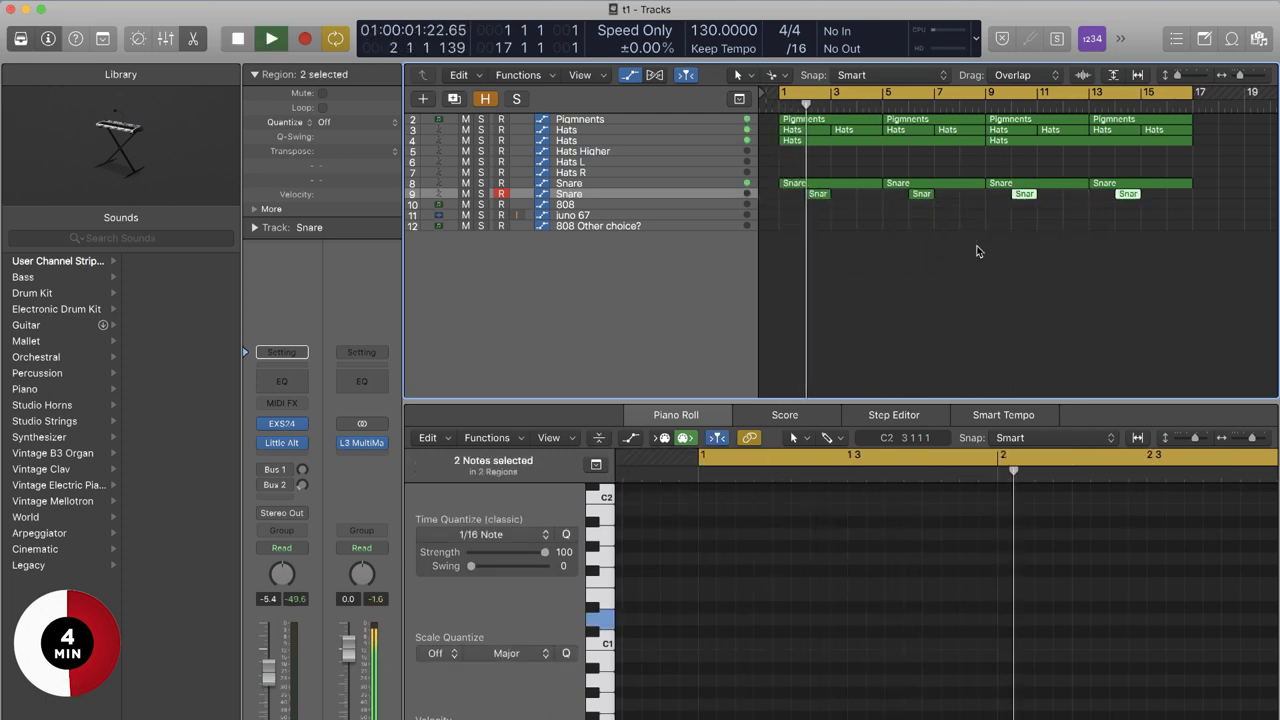
Select the juno 67 track, enable it for recording and stop playback.
left_click(606, 216)
key("space")
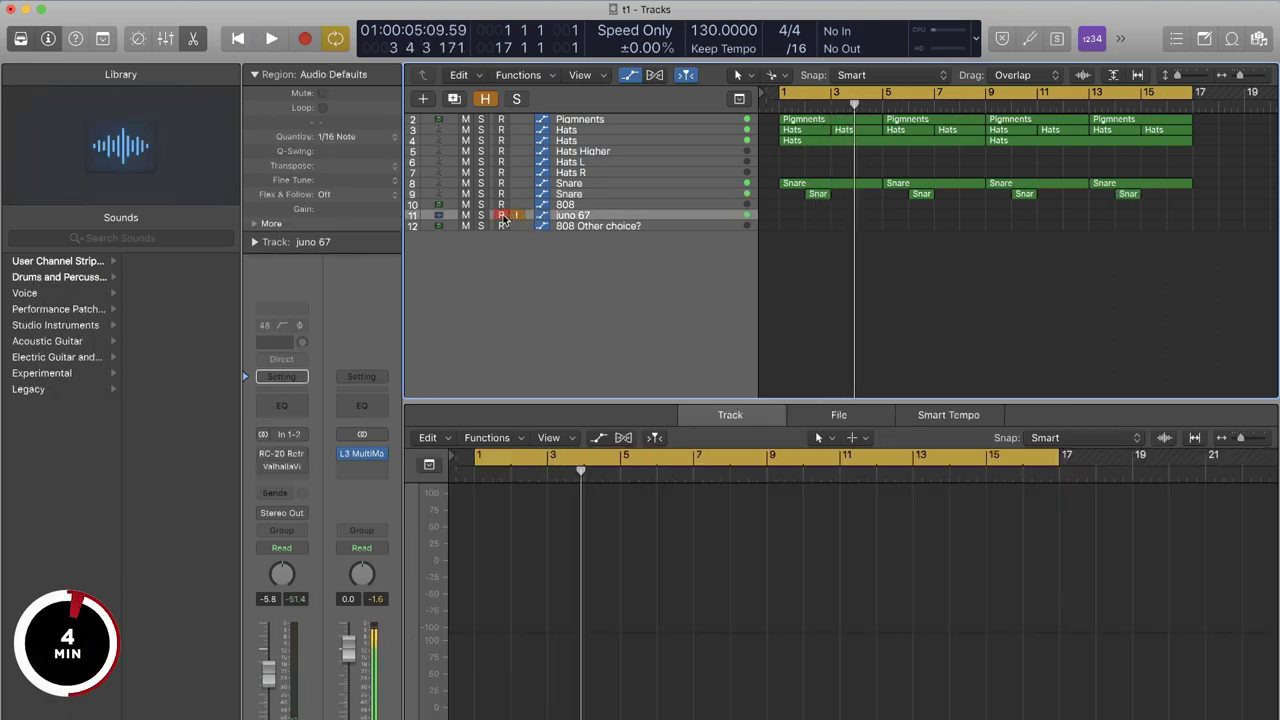
Record a juno 67 take and delete it together with its audio file.
key("r")
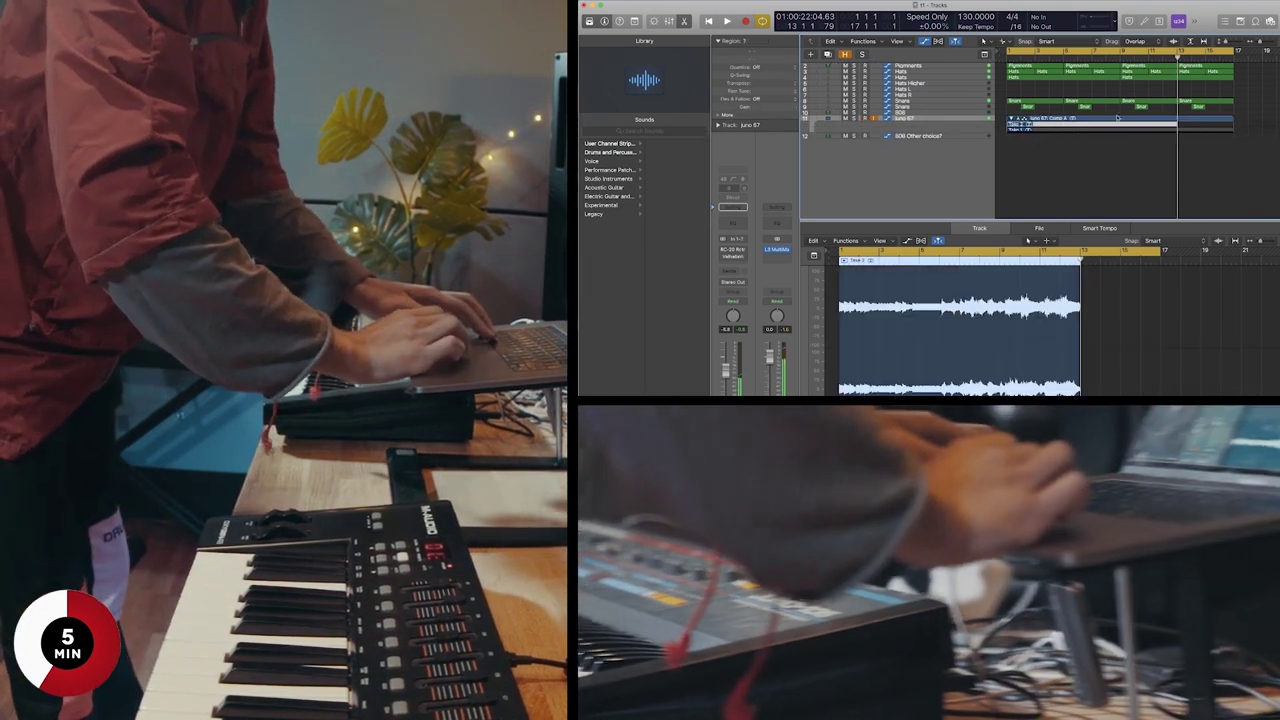
left_click_drag(1154, 155, 1143, 146)
key("Delete")
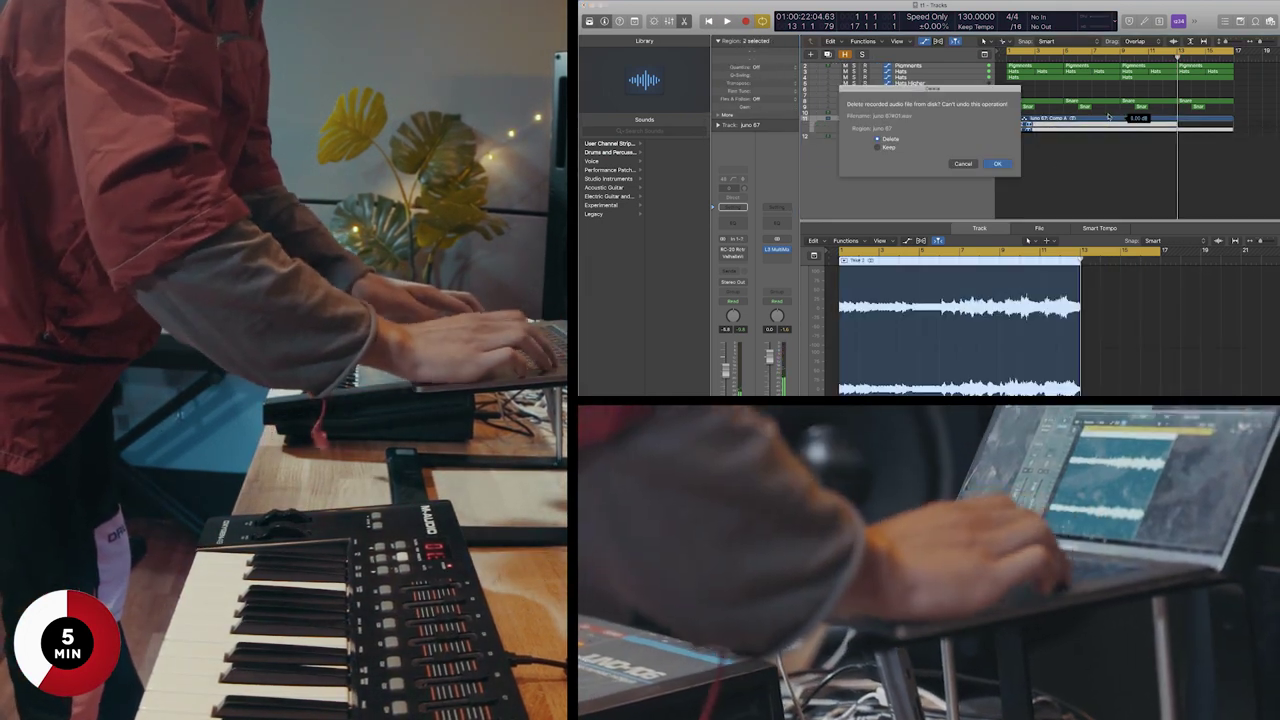
key("Return")
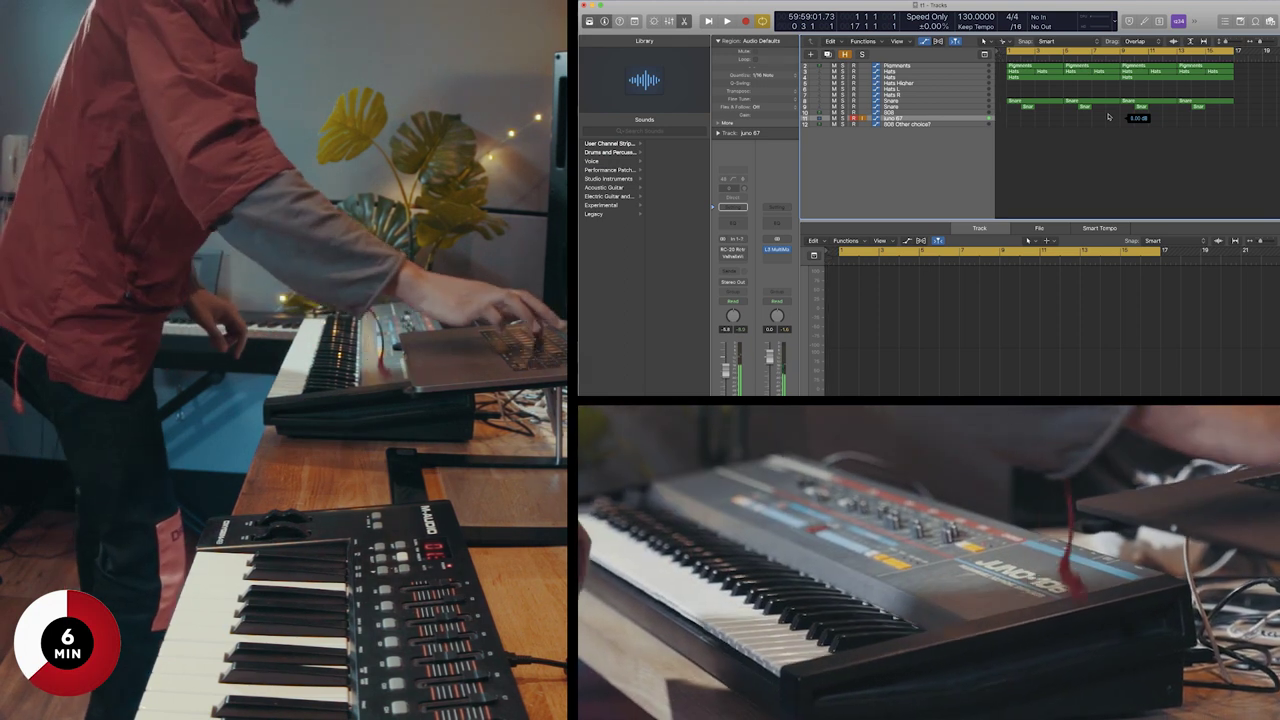
Record a juno 67 part over bars 1 to 8 and stop the recording.
key("r")
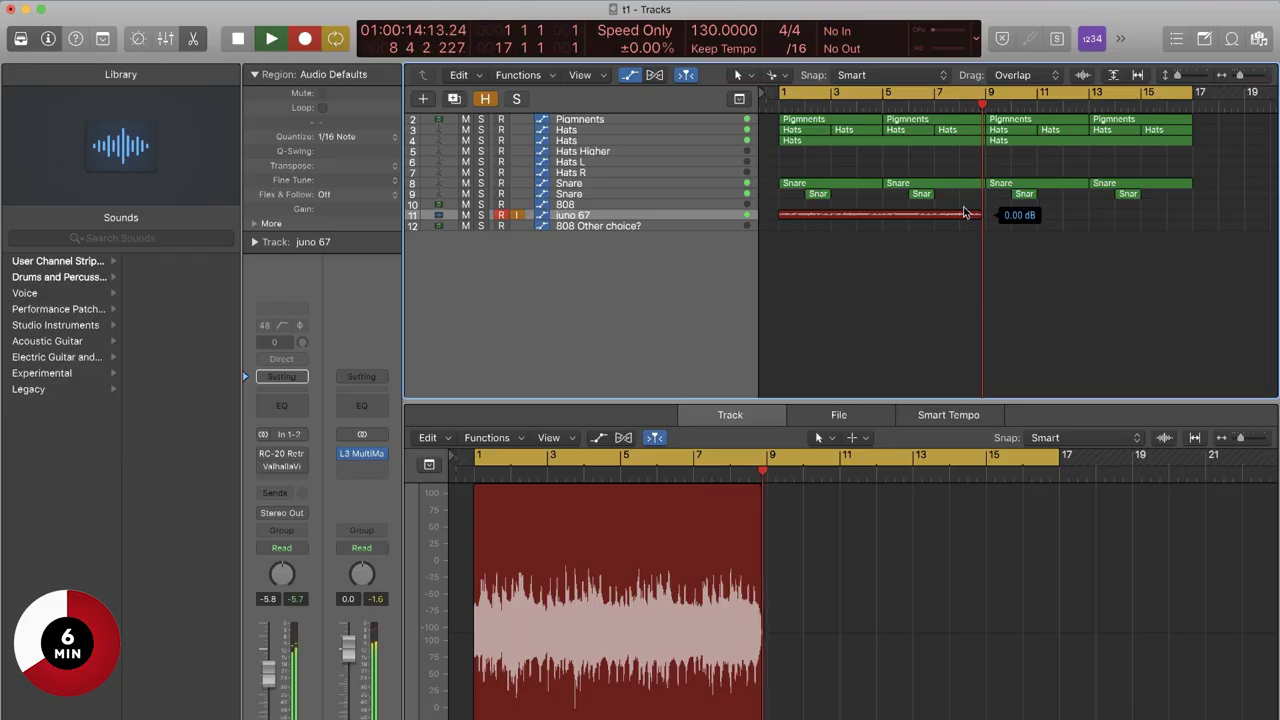
key("space")
Duplicate the Pigmnents track to add an empty second track with the same instrument.
left_click_drag(1214, 232, 997, 129)
left_click(1002, 108)
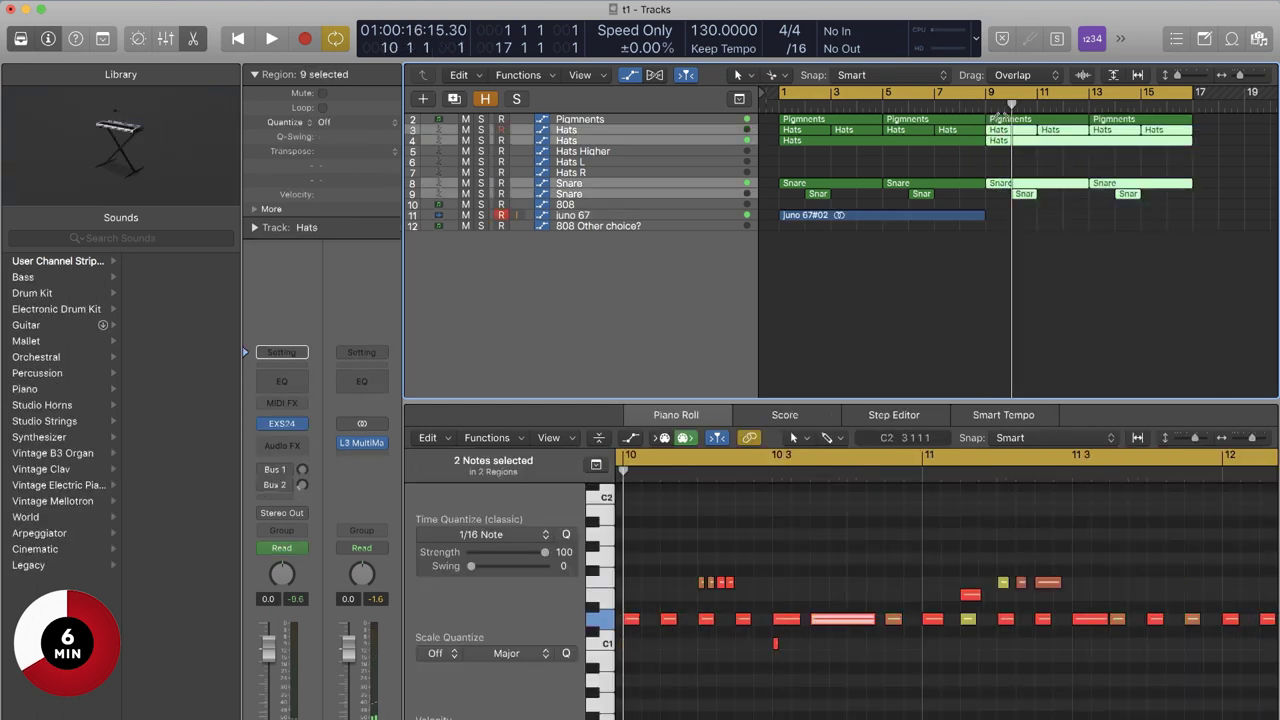
left_click(1012, 120)
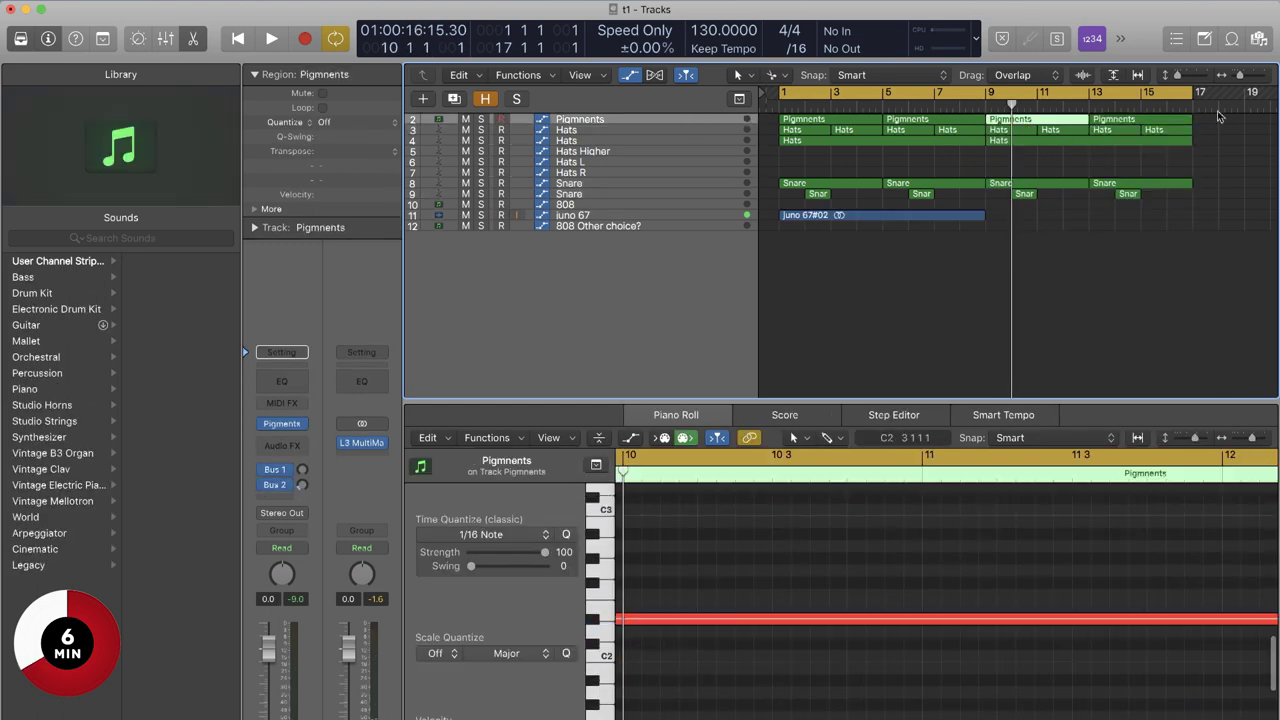
key("super+d")
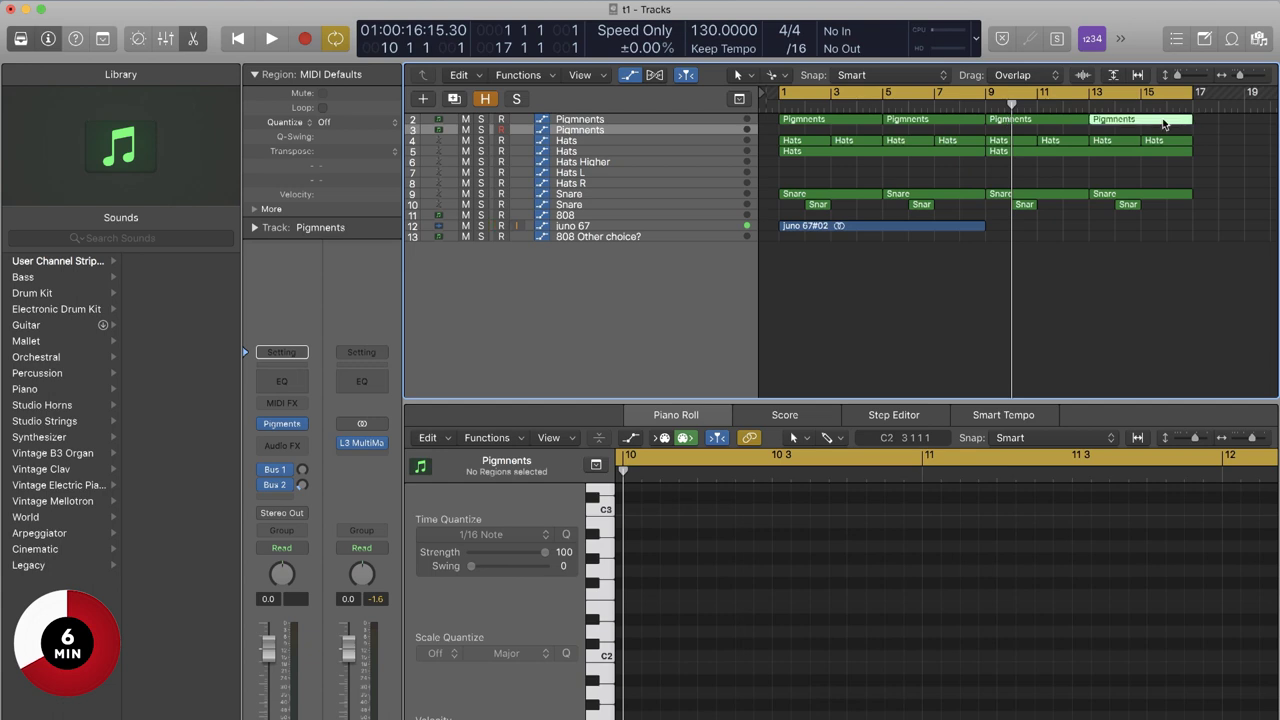
Try to move the Pigmnents regions at bars 9 and 13 onto the duplicated Pigmnents track.
left_click(1012, 120, "shift")
left_click_drag(1014, 121, 1018, 130)
left_click_drag(932, 145, 597, 126)
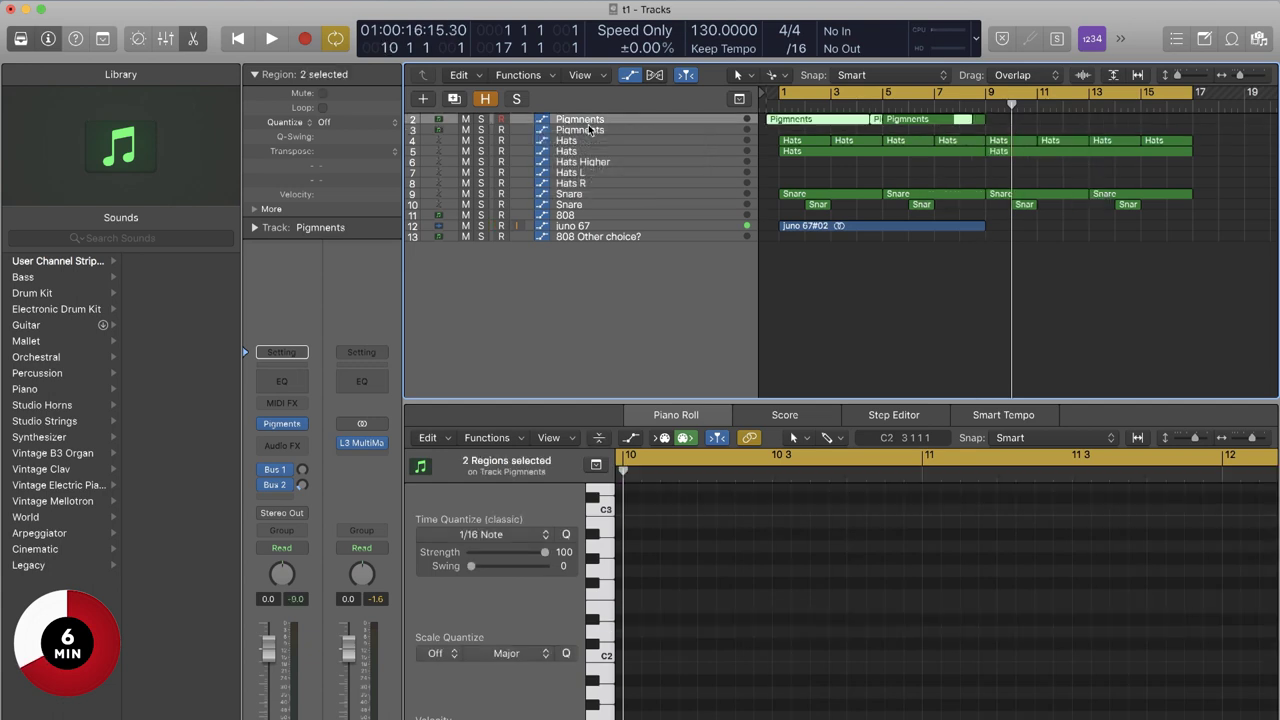
Insert Little AlterBoy on the duplicated Pigmnents track with pitch and formant at -12.0.
left_click(597, 130)
left_click(284, 446)
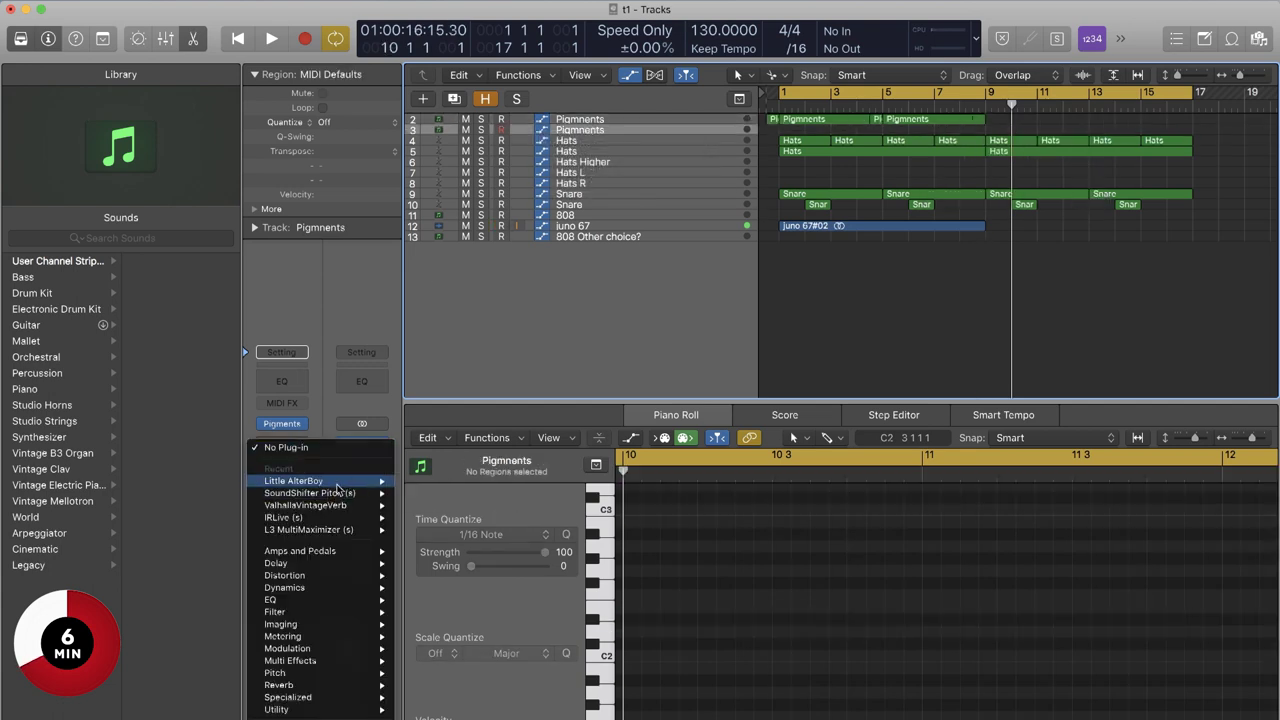
left_click(443, 480)
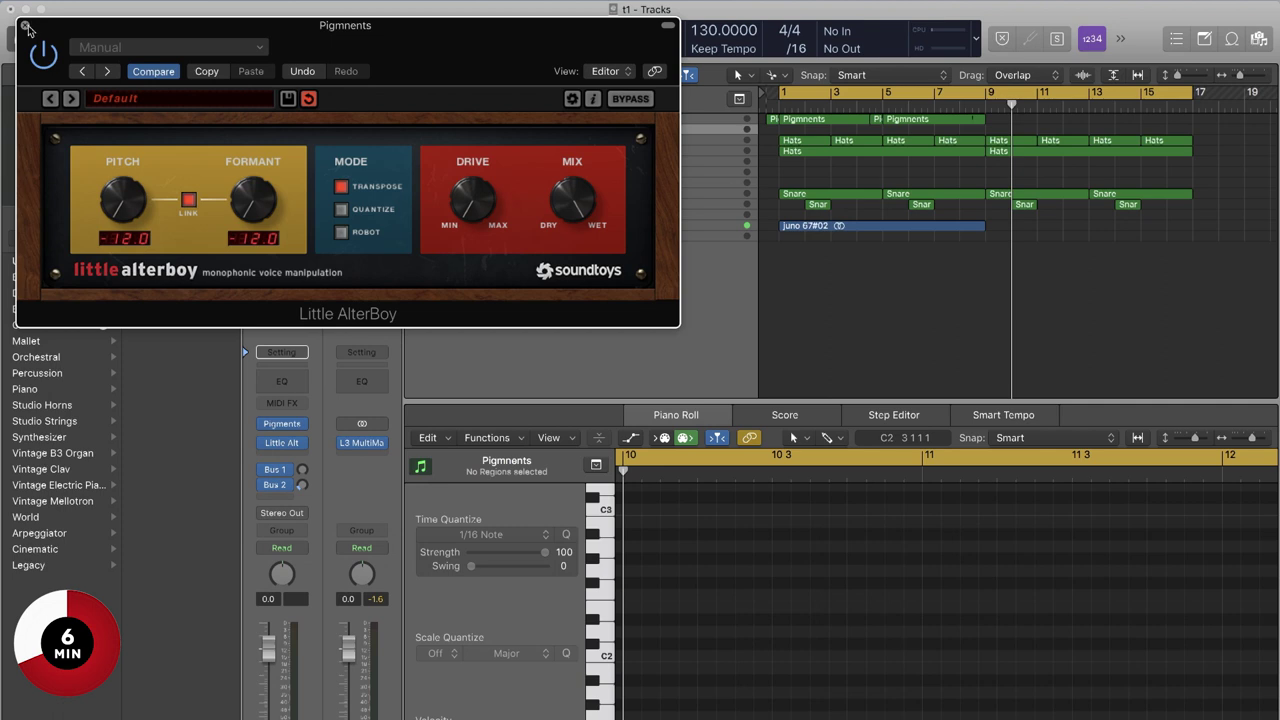
key("super+w")
Switch to Finder and import J Rick Kick Loop 2.wav from the Sick Shit folder onto a new audio track.
key("super+Tab")
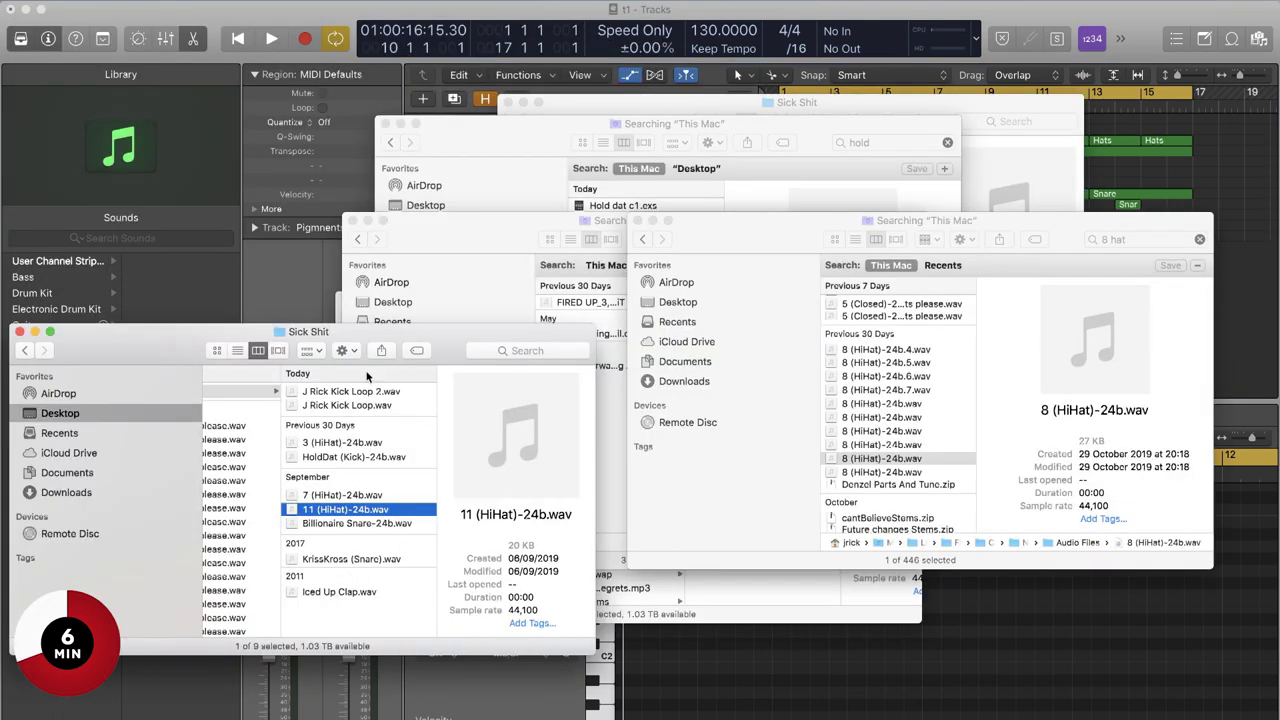
left_click(376, 406)
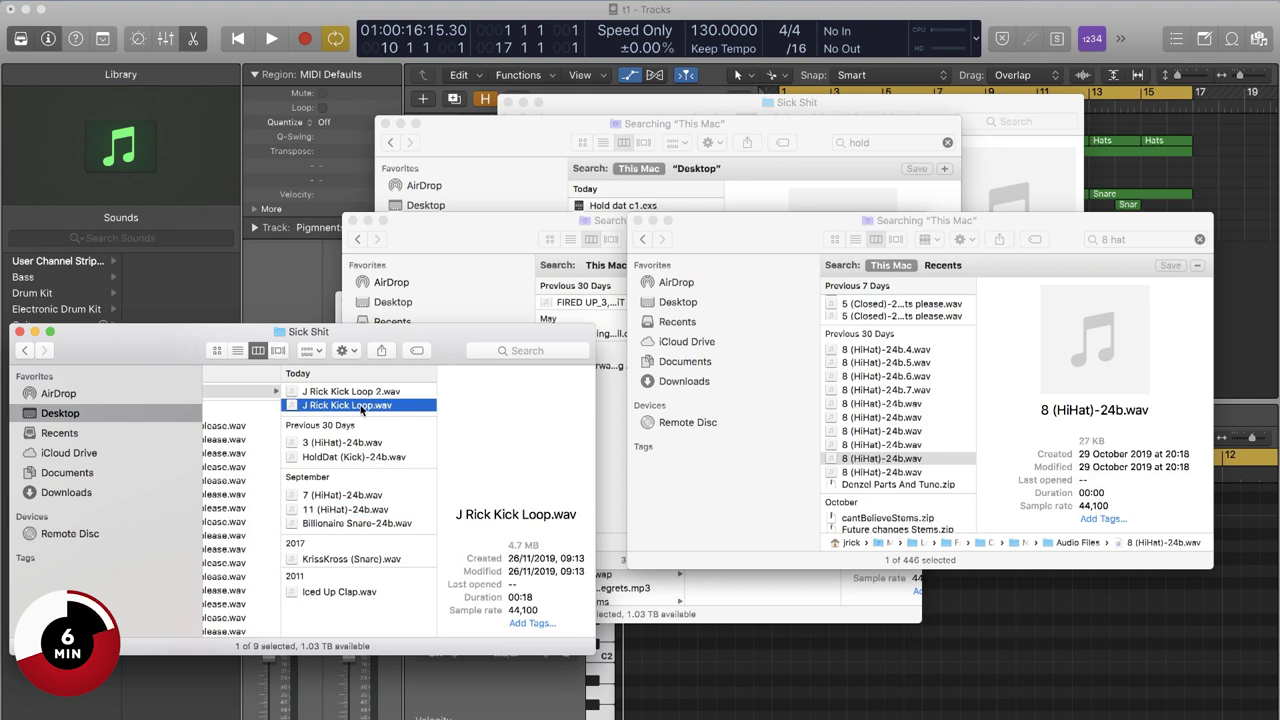
left_click(364, 392)
left_click_drag(365, 395, 1243, 280)
Move the imported kick loop region to start at bar 1.
left_click(1121, 229)
key("super+Left")
key("super+Left")
key("super+Left")
left_click_drag(936, 252, 819, 250)
Trim the silence before the first hit of the kick loop region and extend the cycle start to 0 3 1 1.
key("super+Right")
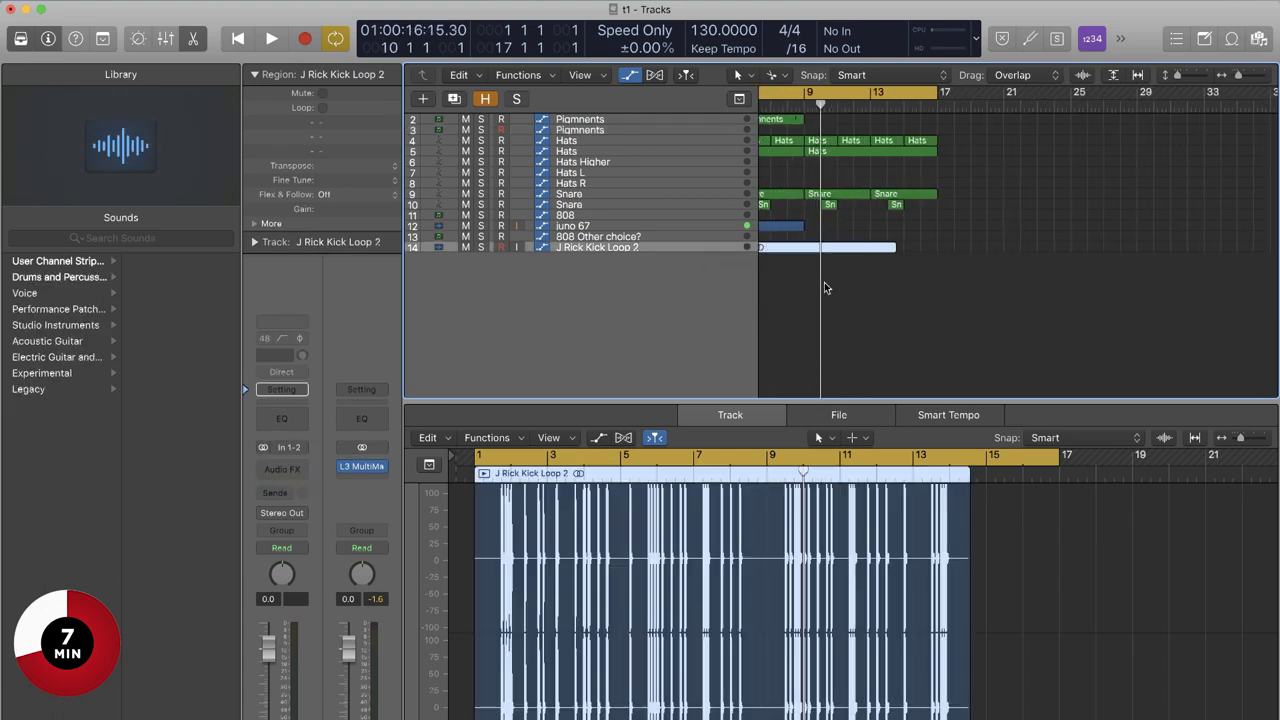
key("super+Right")
left_click_drag(1172, 80, 1185, 80)
scroll(1006, 281, "left", 5)
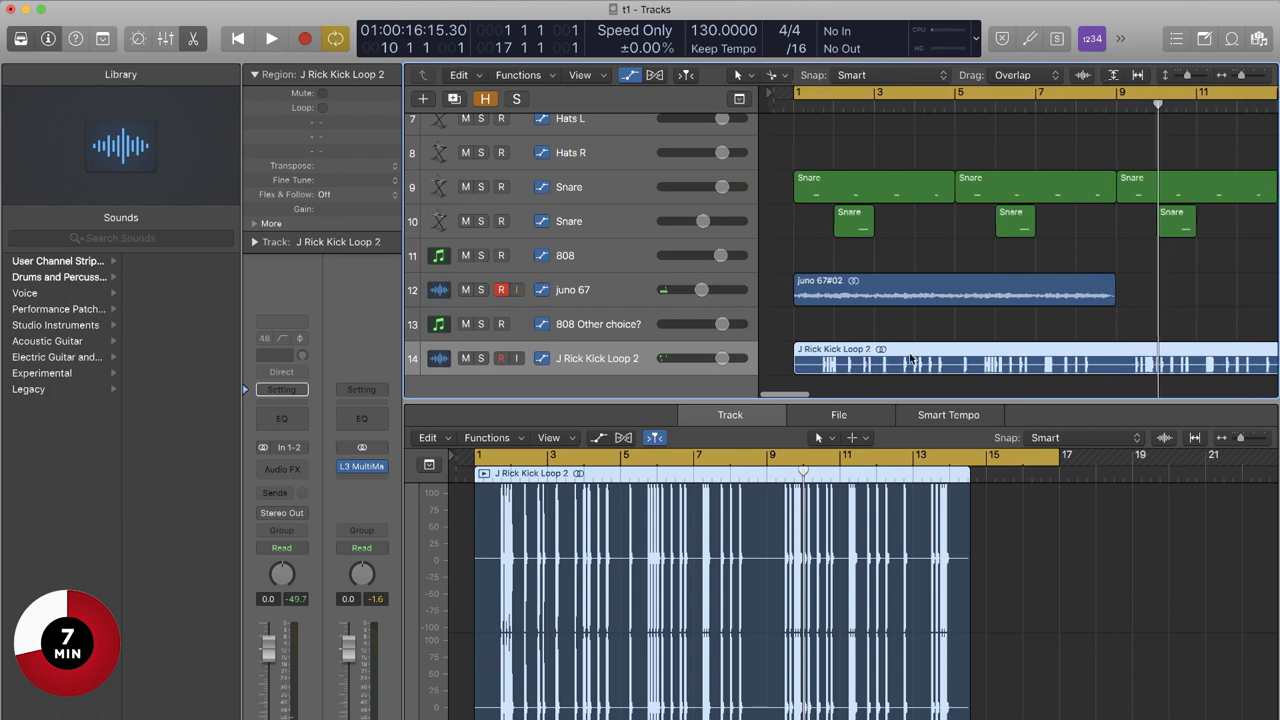
left_click_drag(826, 365, 798, 366)
left_click_drag(788, 92, 738, 92)
Move the kick loop region earlier so that it starts about one beat before bar 1.
key("super+Right")
key("super+Right")
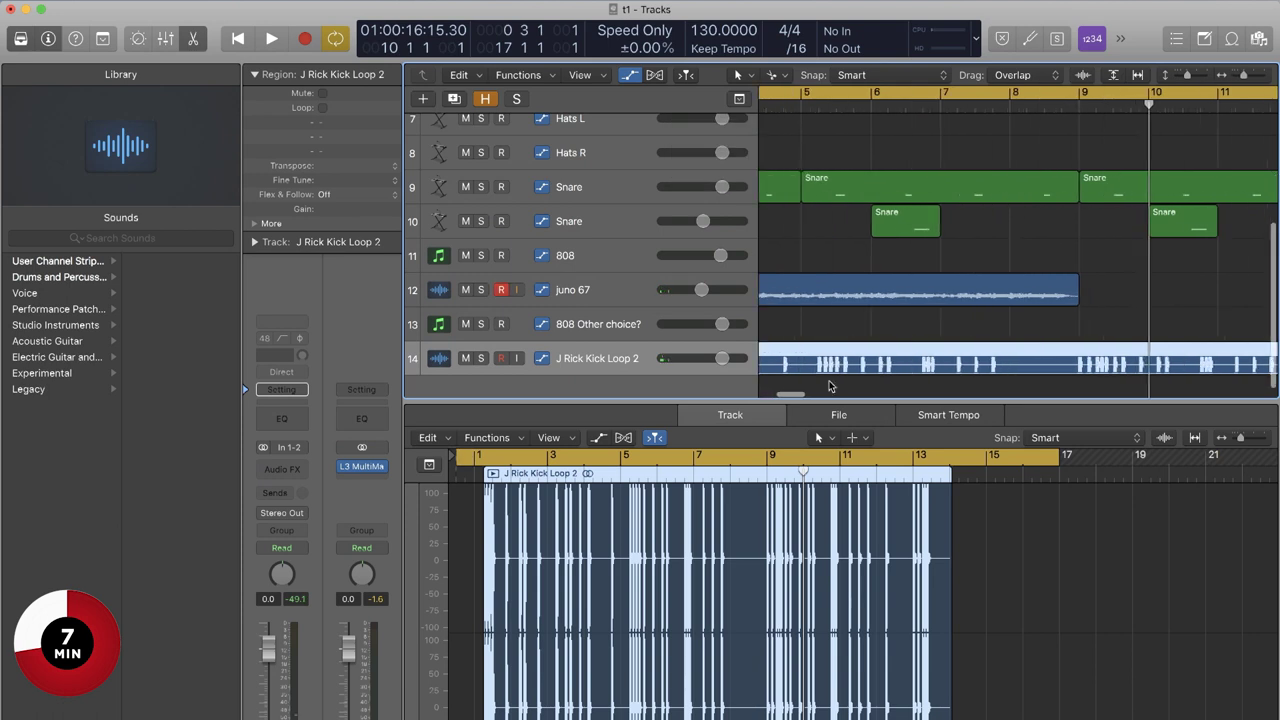
scroll(849, 334, "left", 4)
scroll(823, 393, "left", 3)
left_click_drag(895, 363, 858, 362)
scroll(858, 362, "up", 3)
scroll(858, 362, "down", 5)
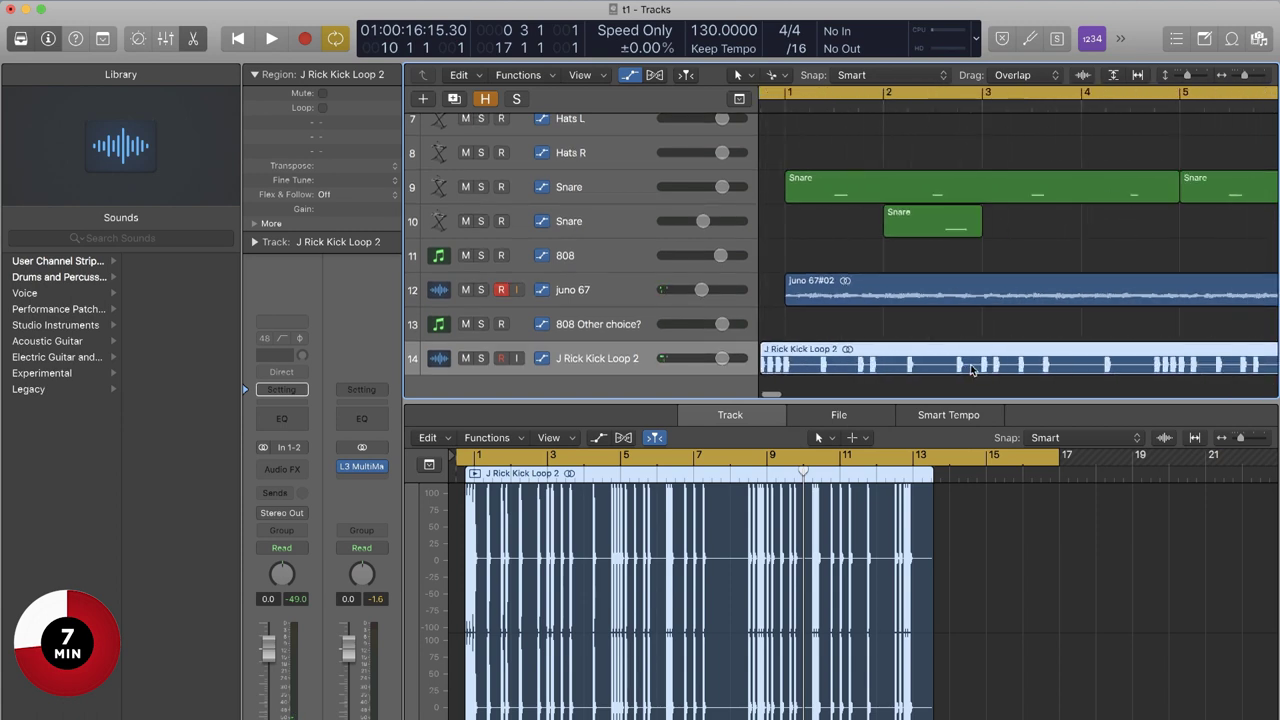
Turn off recording and input monitoring on the juno 67 track and play the beat from the cycle start.
key("Return")
key("space")
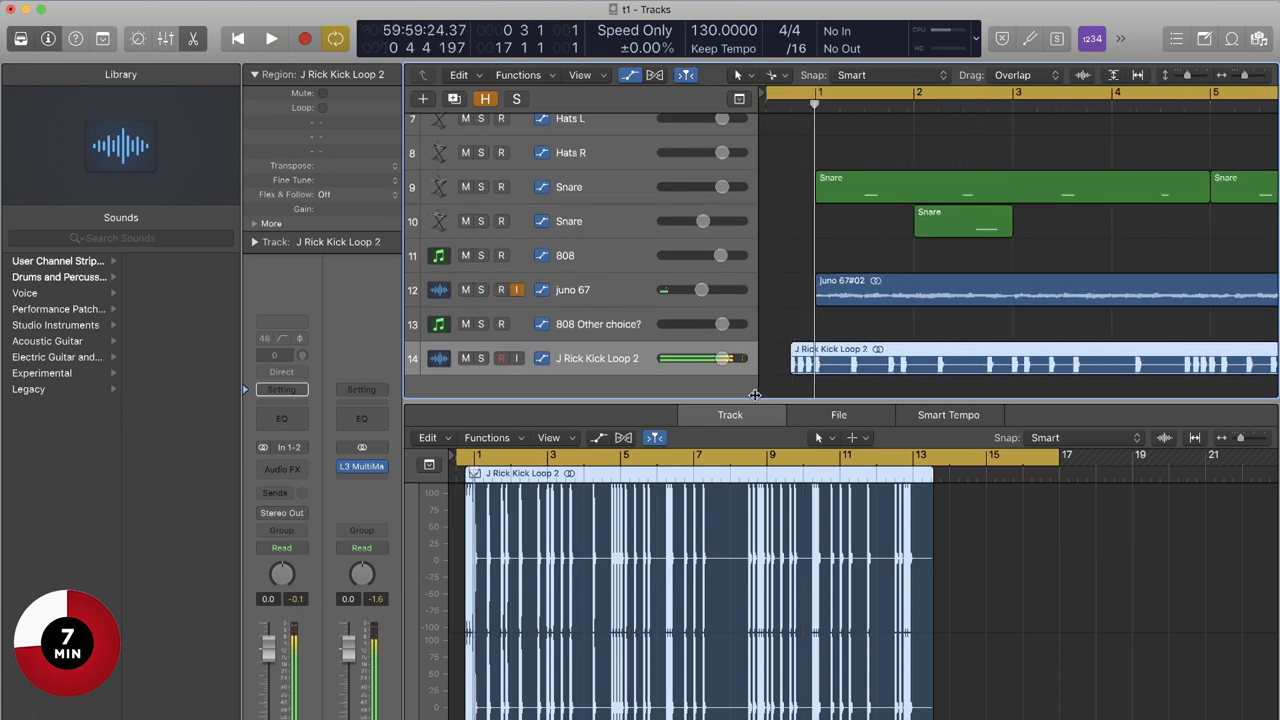
left_click(509, 295)
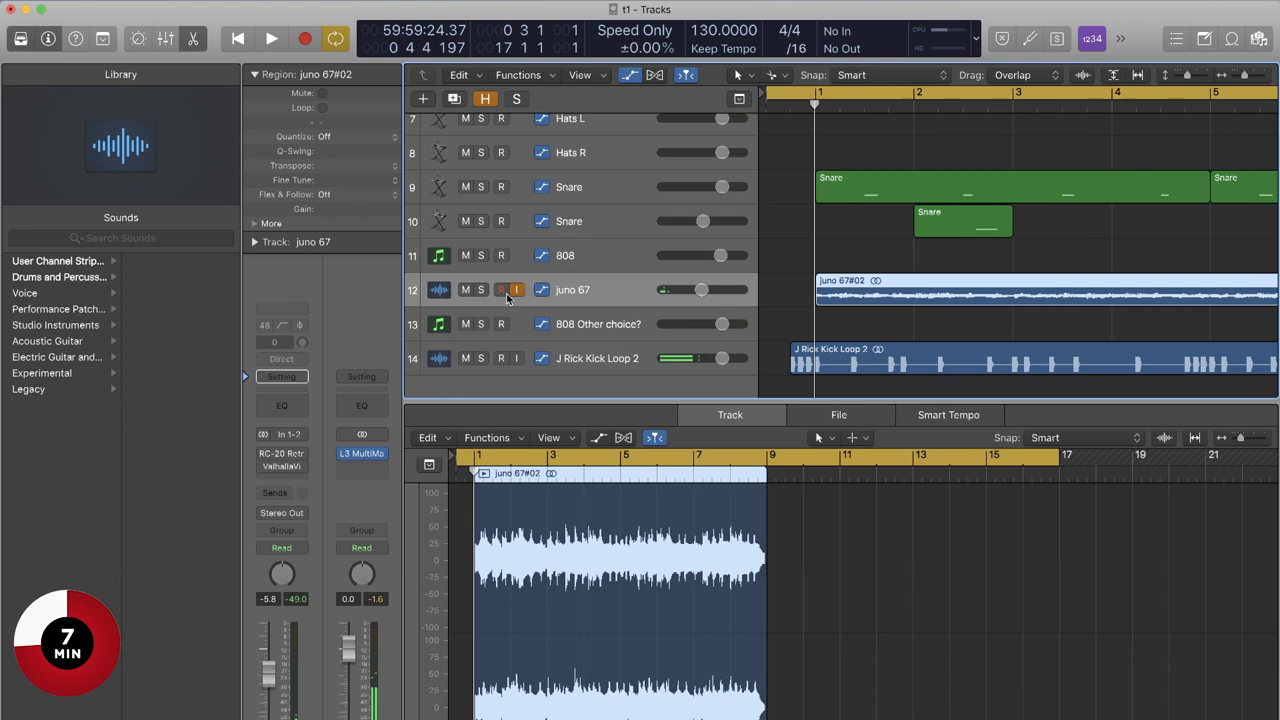
key("space")
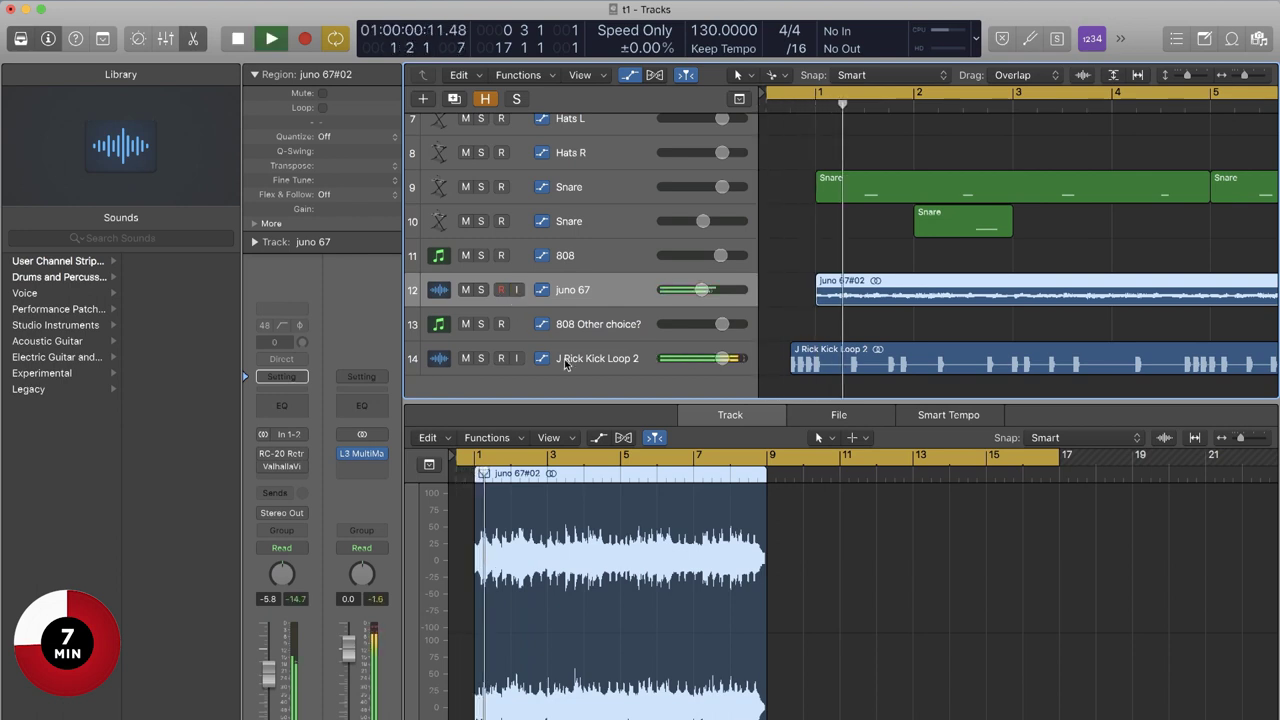
key("space")
Mute the J Rick Kick Loop 2 track and play the arrangement from the cycle start.
key("super+Left")
key("super+Left")
key("super+Left")
key("super+Left")
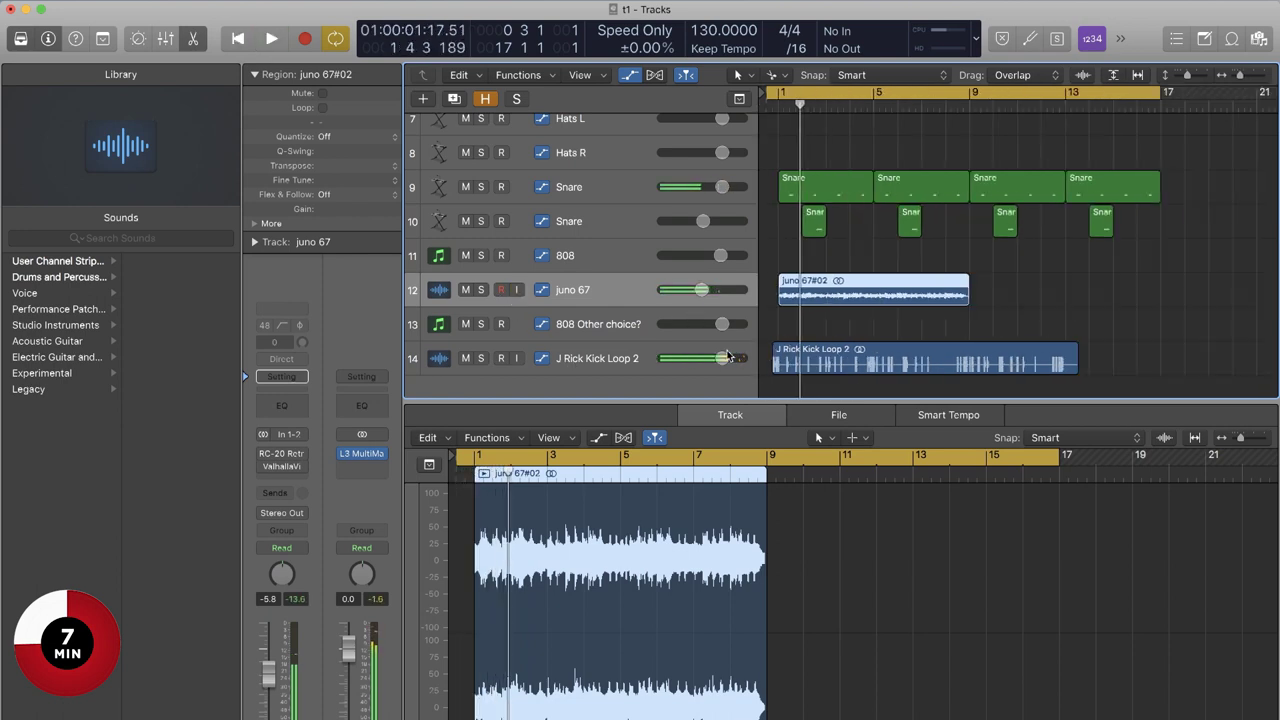
left_click(465, 358)
key("space")
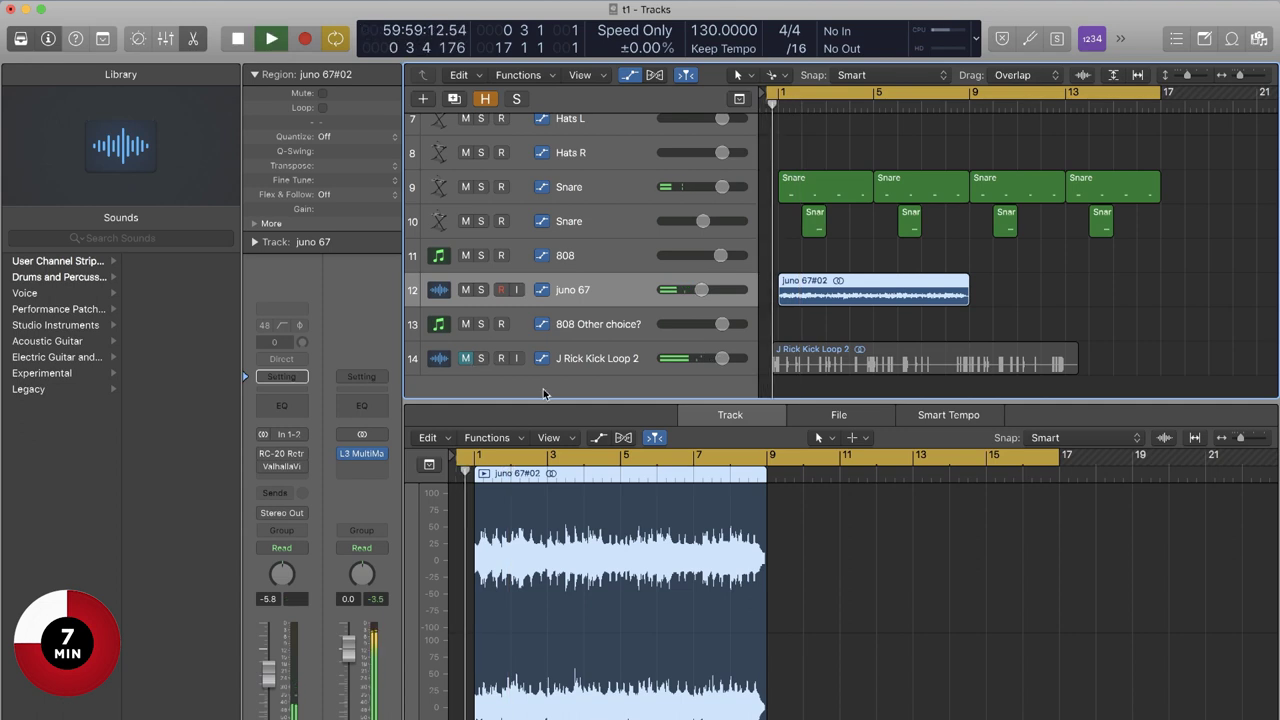
key("space")
Delete the two short leftover Pigmnents fragments before bars 1 and 5 on the original Pigmnents track.
scroll(846, 295, "up", 5)
left_click(774, 131)
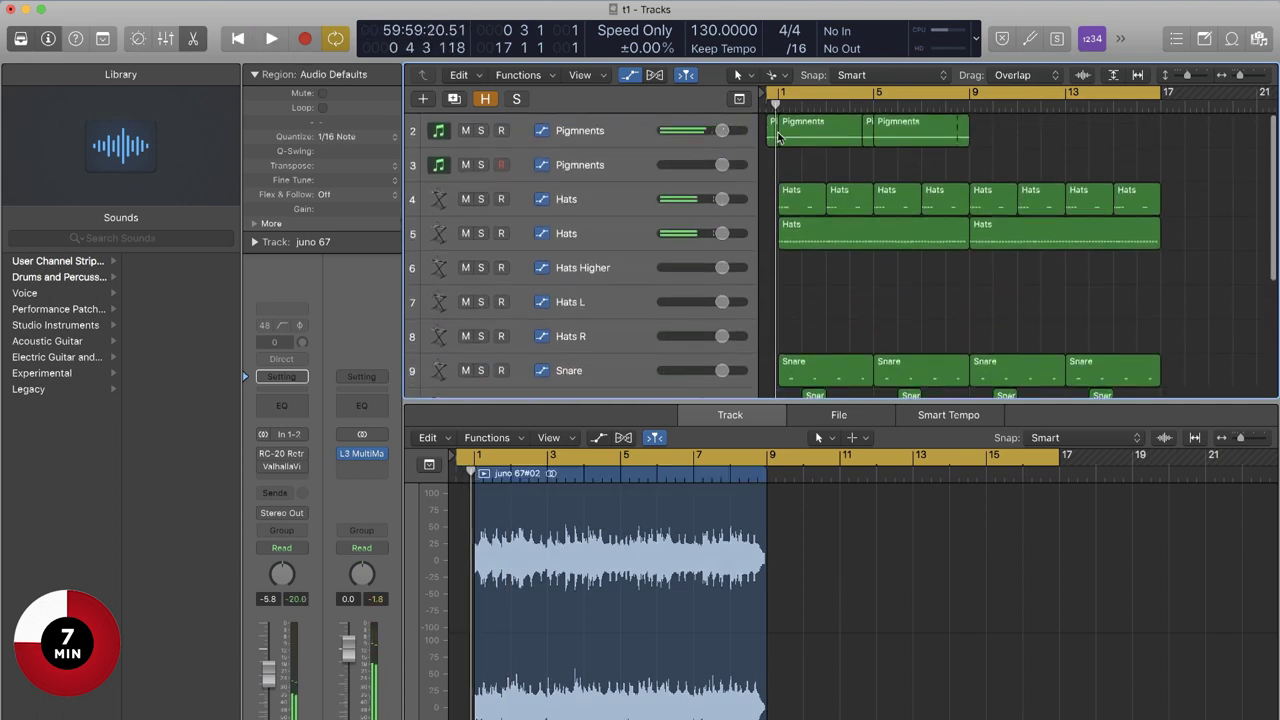
left_click(770, 133)
key("BackSpace")
key("space")
left_click(867, 133)
key("BackSpace")
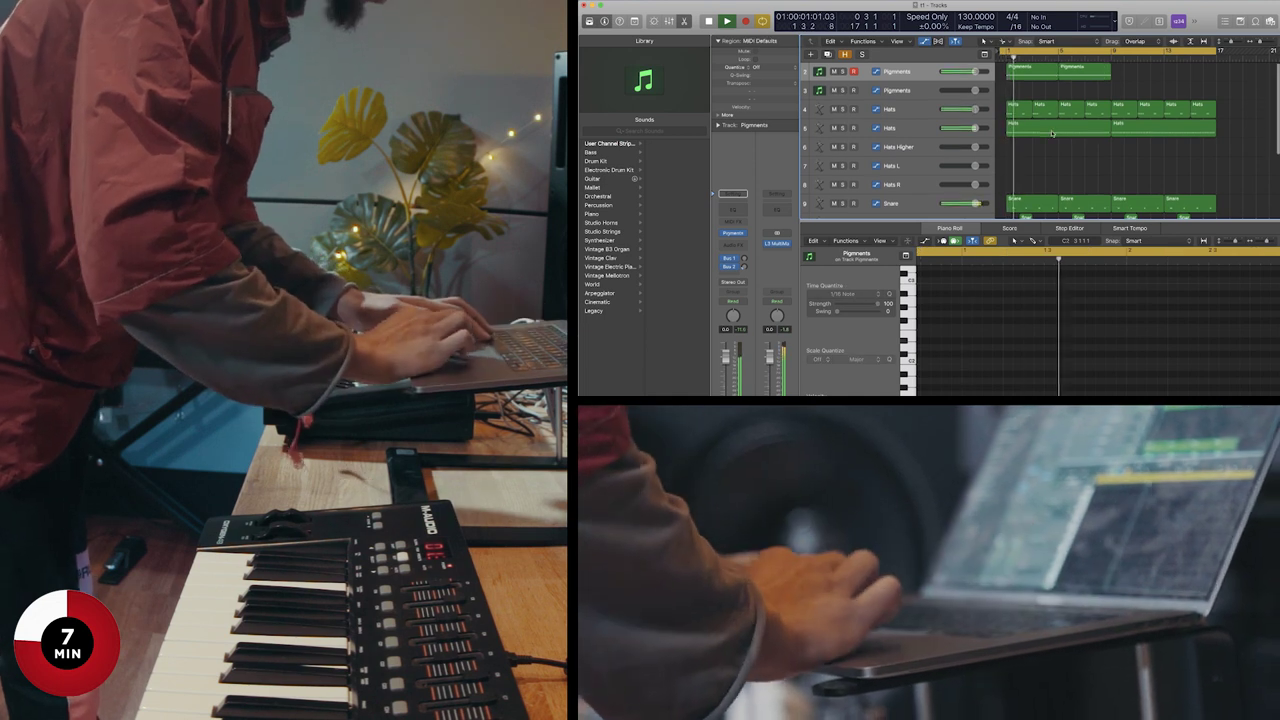
Split the kick loop region at bar 1 and unmute its track.
scroll(1030, 150, "down", 5)
scroll(1002, 195, "left", 3)
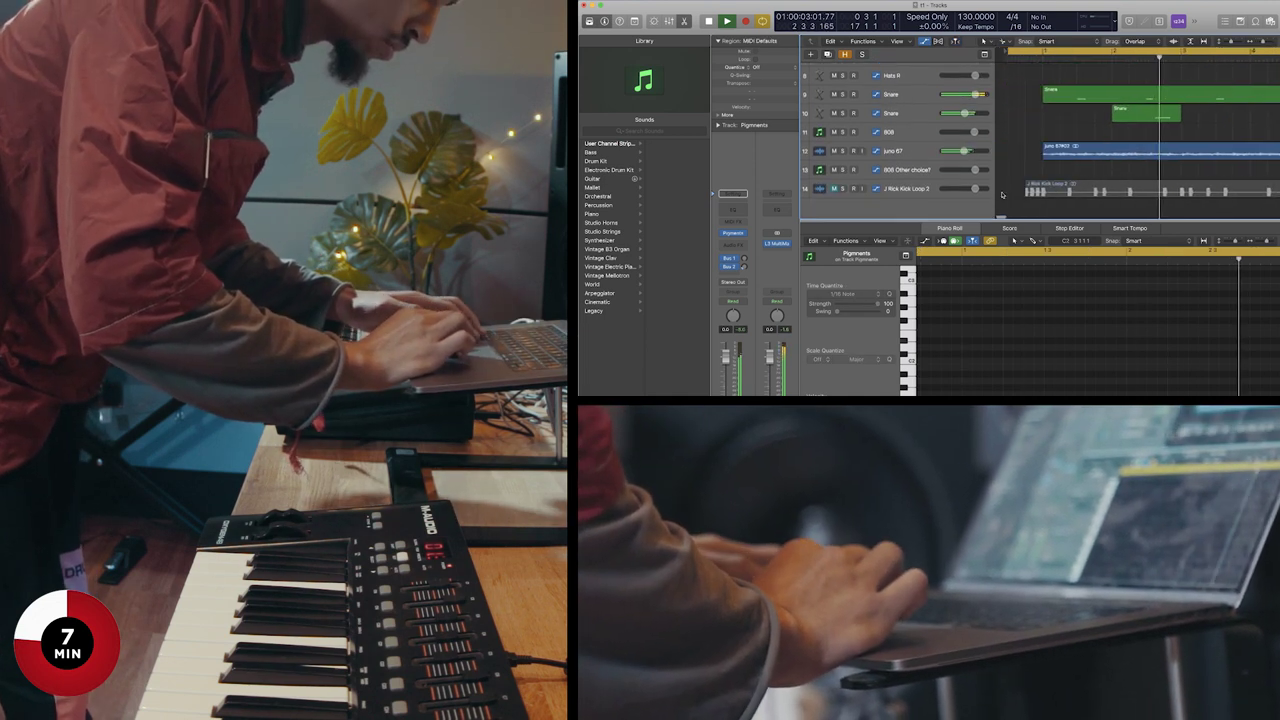
left_click(1033, 189, "super")
left_click(1097, 137)
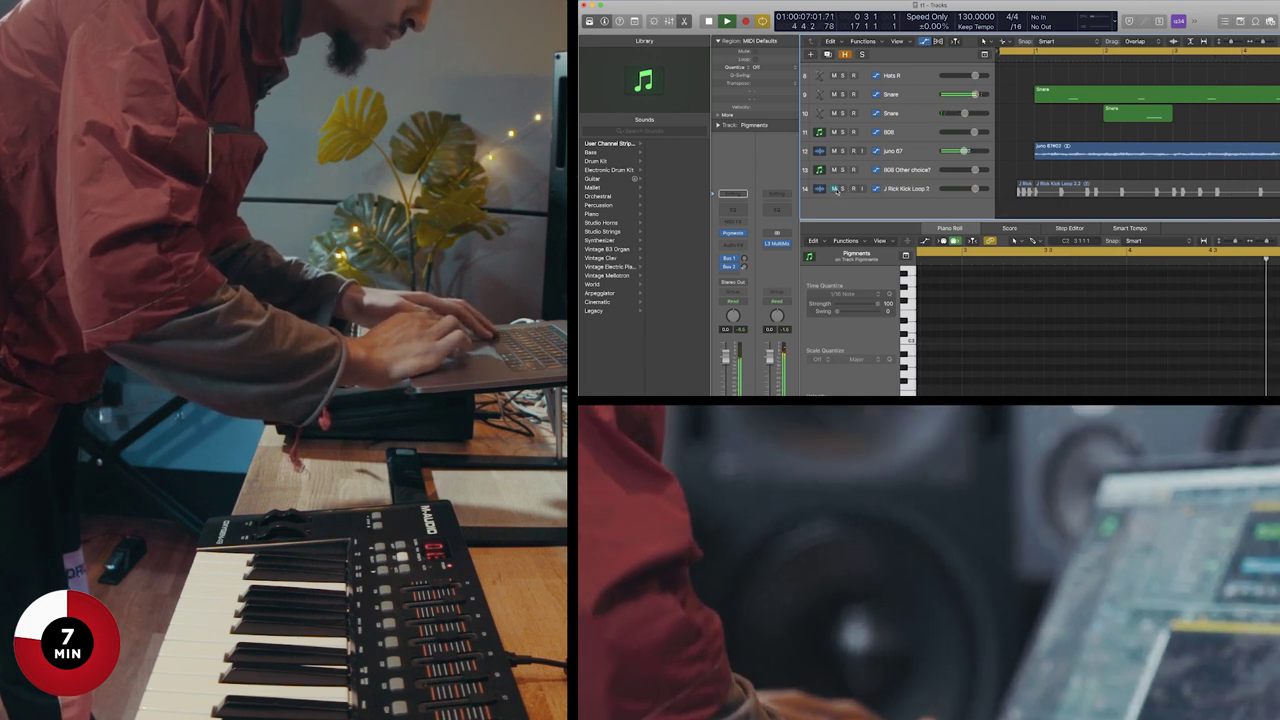
left_click(834, 188)
Cut the kick loop at bar 9 and delete the parts outside bars 1 to 8.
scroll(1085, 200, "down", 5)
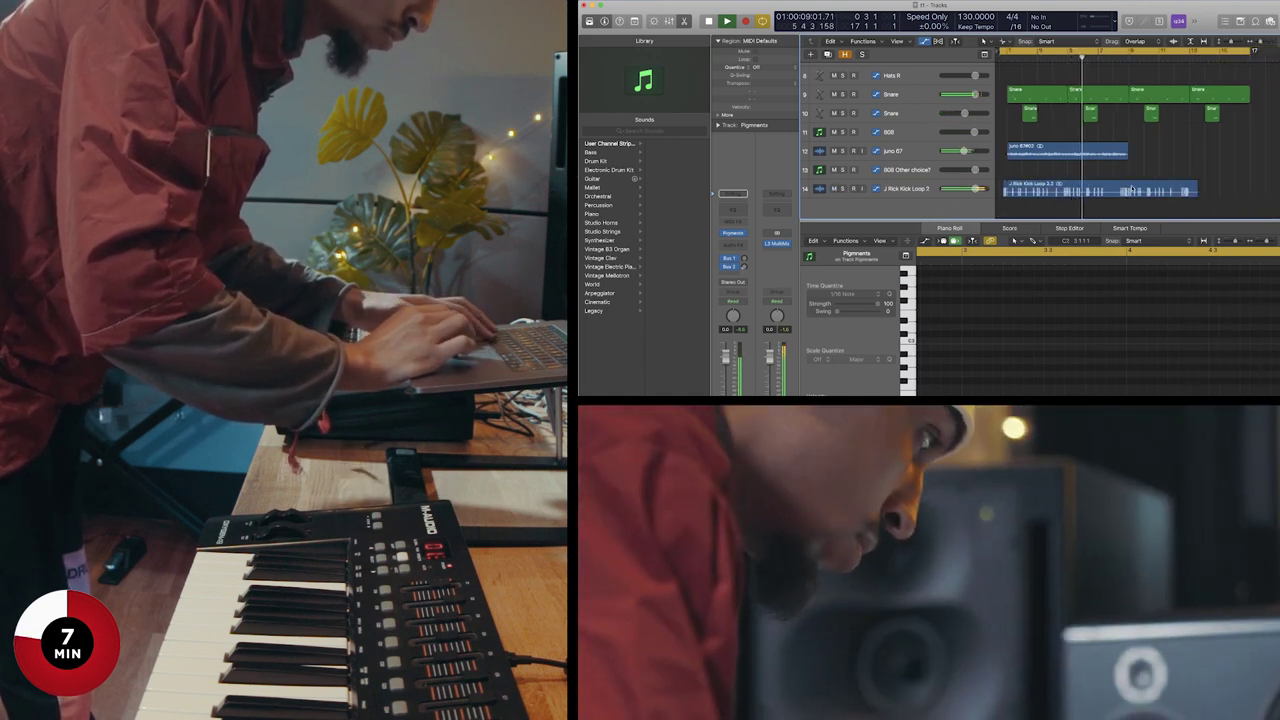
left_click(1160, 190)
key("Delete")
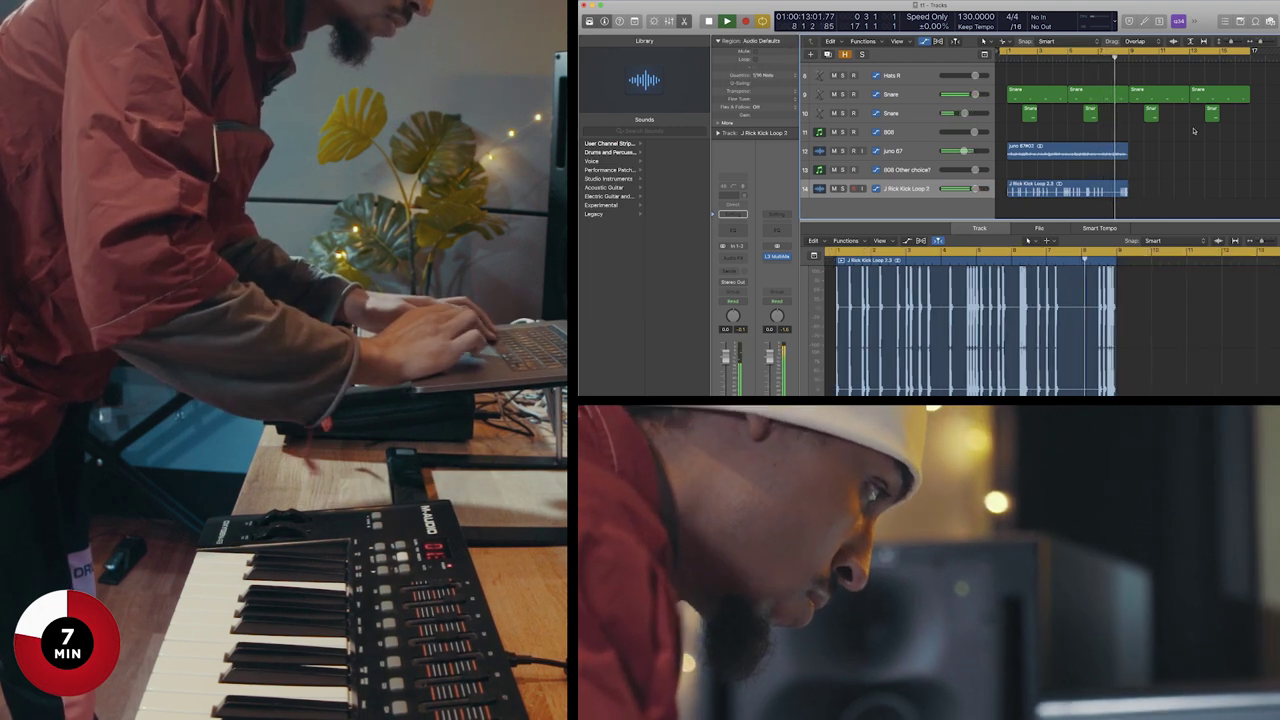
Copy the two Pigmnents regions to bars 9 and 13 on the duplicated track and play them with Little AlterBoy.
scroll(906, 93, "up", 5)
key("space")
left_click(900, 91)
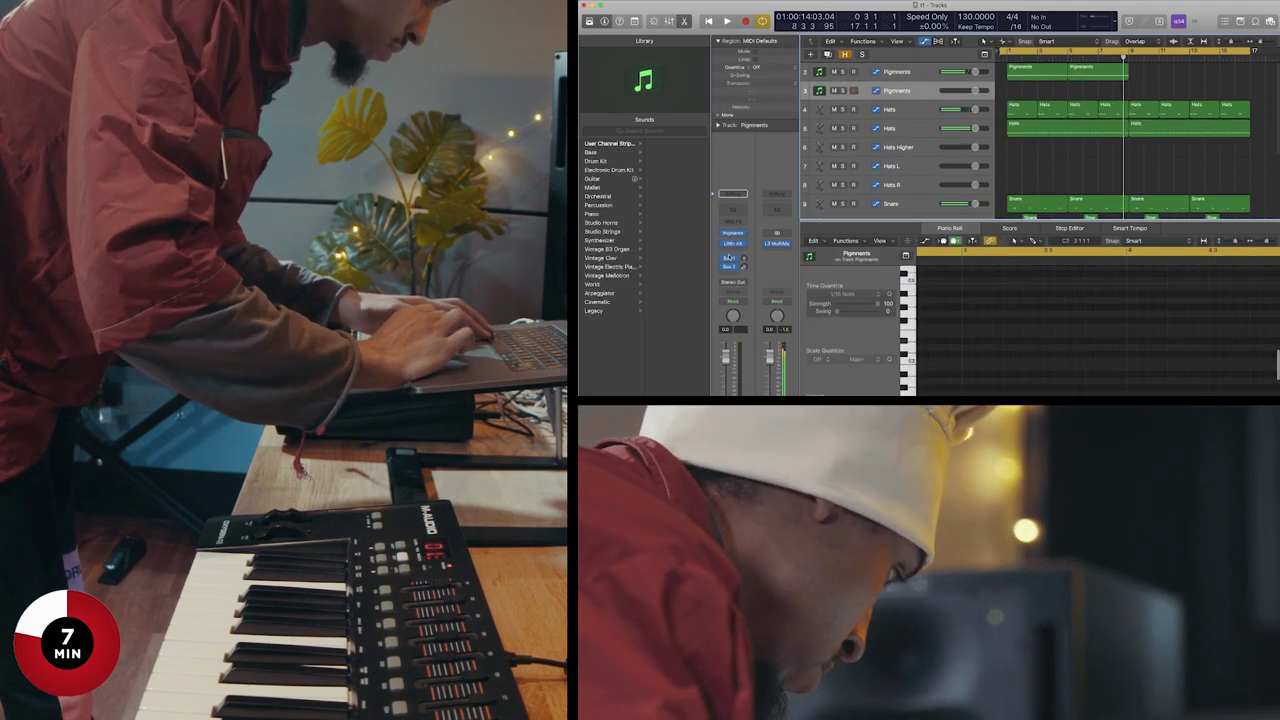
left_click(283, 443)
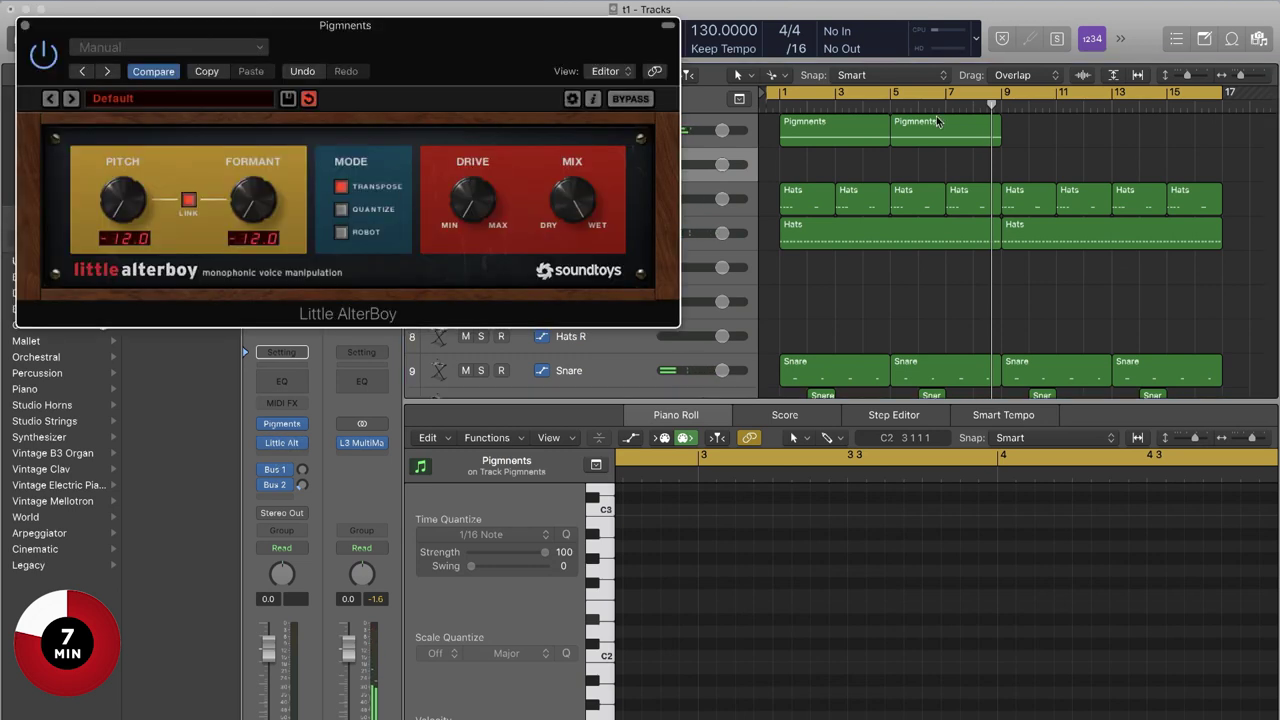
left_click_drag(915, 133, 1155, 166)
key("space")
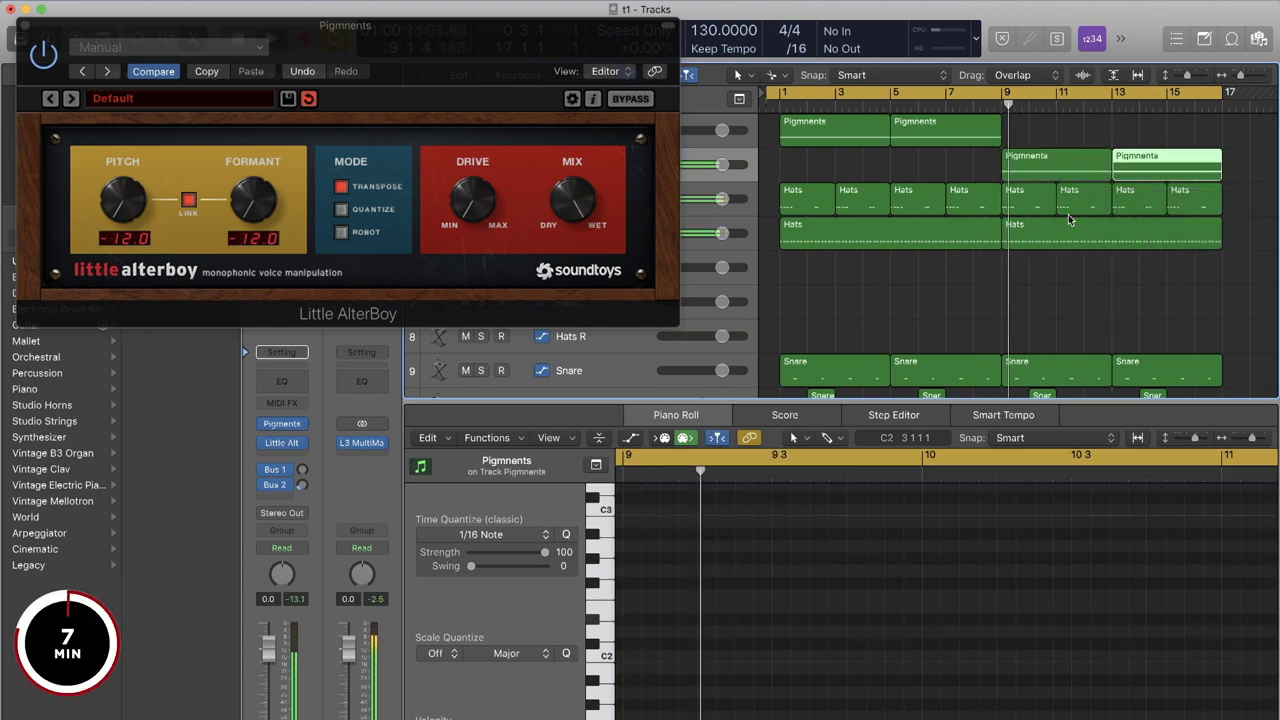
left_click(25, 25)
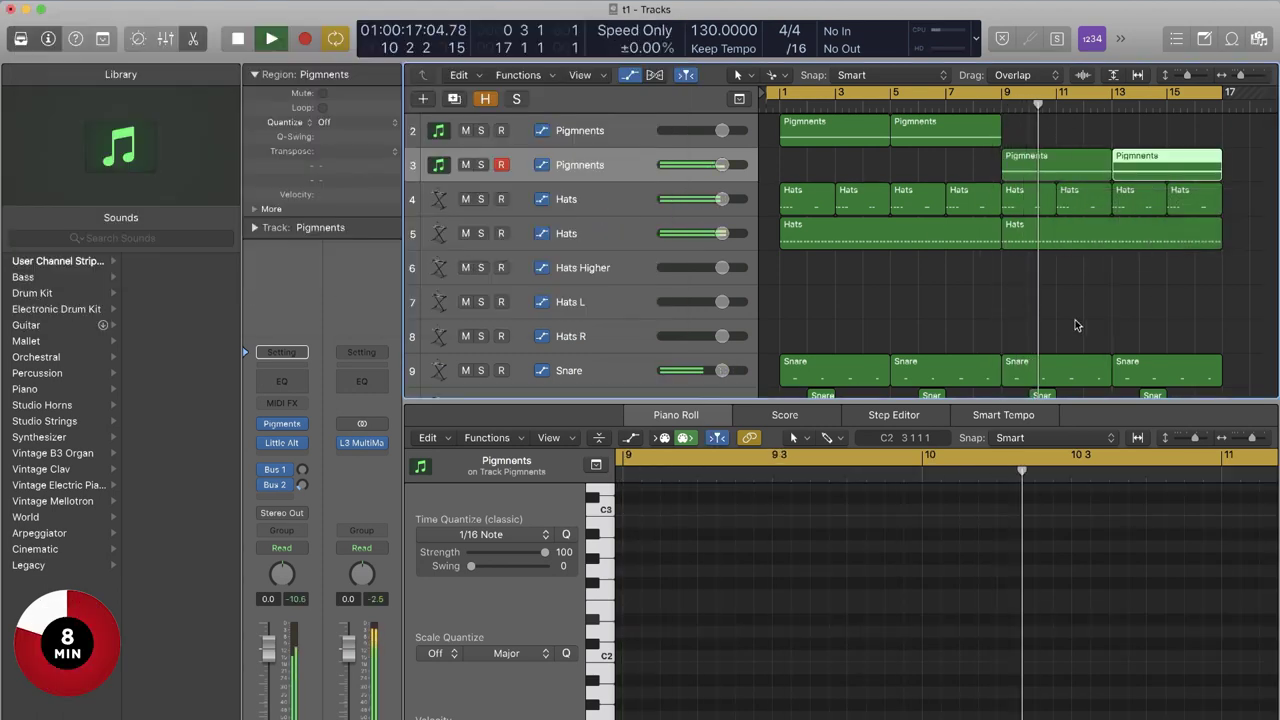
Delete the hat and snare regions from bar 9 onwards and set the cycle range to bars 9 to 17.
scroll(1220, 243, "right", 3)
scroll(1137, 231, "down", 3)
scroll(1137, 231, "up", 2)
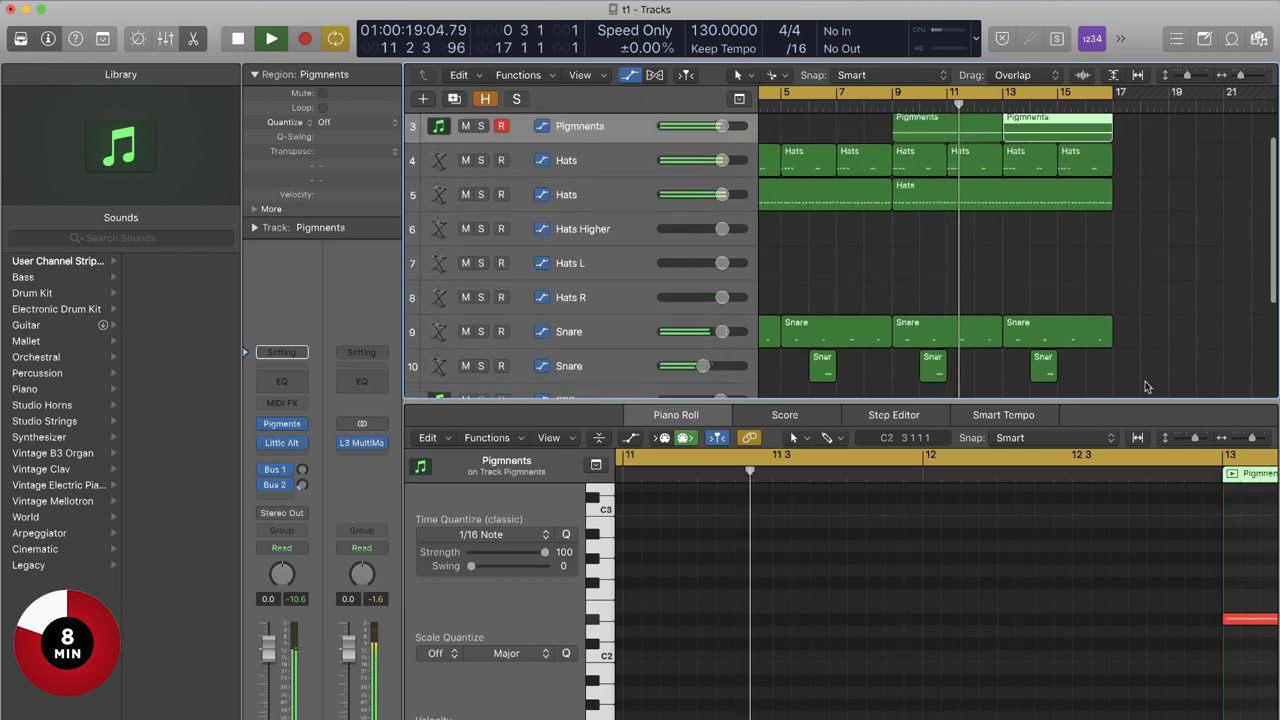
left_click_drag(1136, 390, 868, 103)
key("Delete")
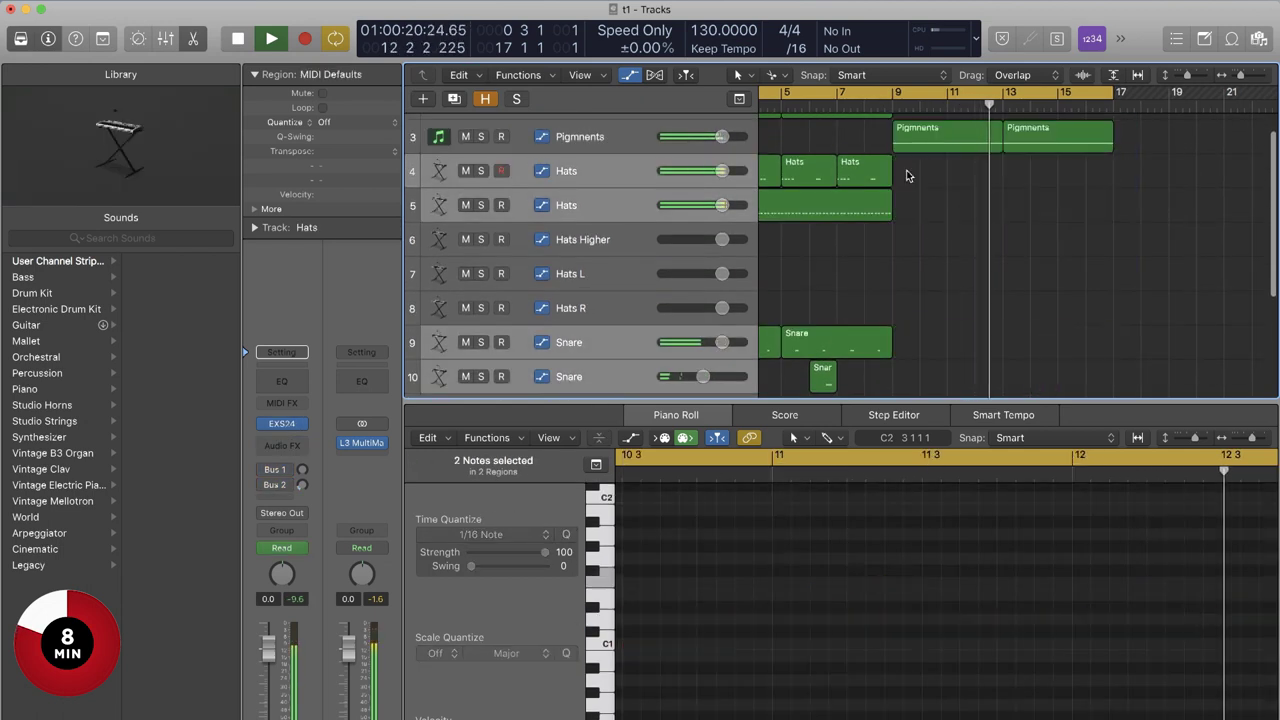
left_click(888, 90)
mouse_move(891, 98)
left_mouse_down()
mouse_move(1143, 109)
mouse_move(1106, 123)
left_mouse_up()
Group the two Pigmnents tracks into a summing track stack.
scroll(946, 214, "up", 3)
left_click(580, 131)
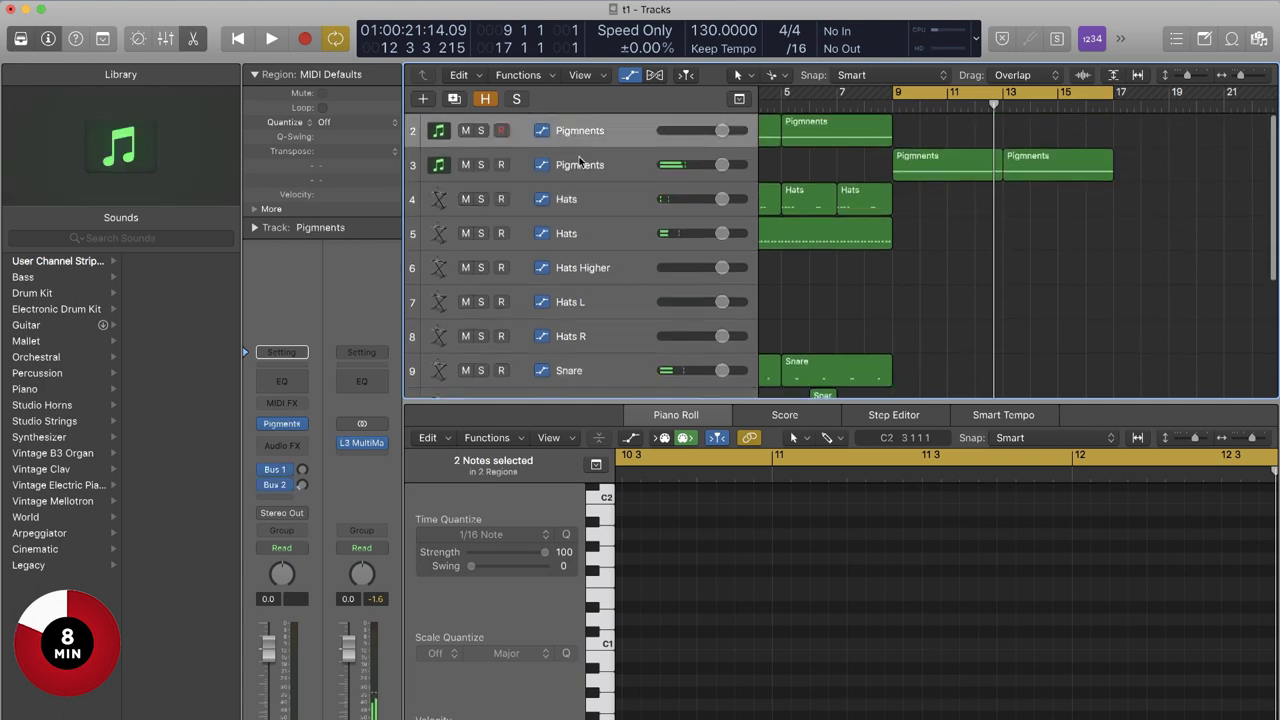
left_click(578, 163, "shift")
left_click(196, 2)
left_click(253, 160)
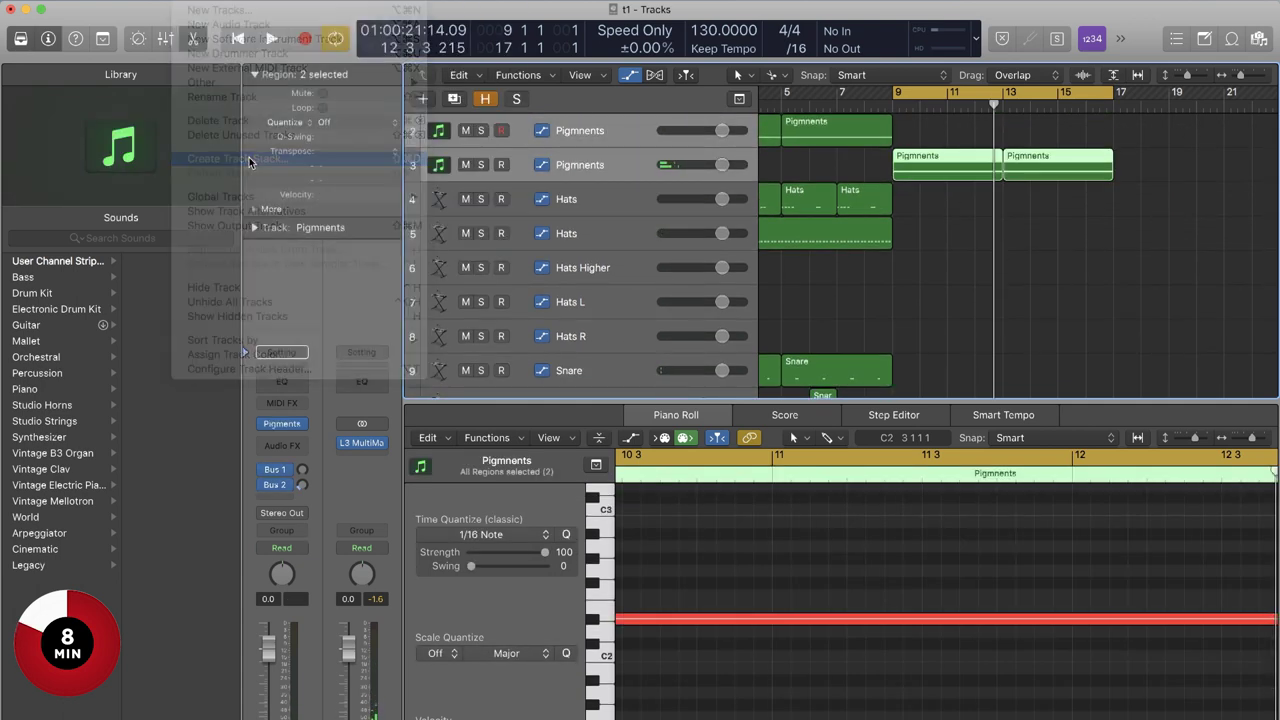
key("Return")
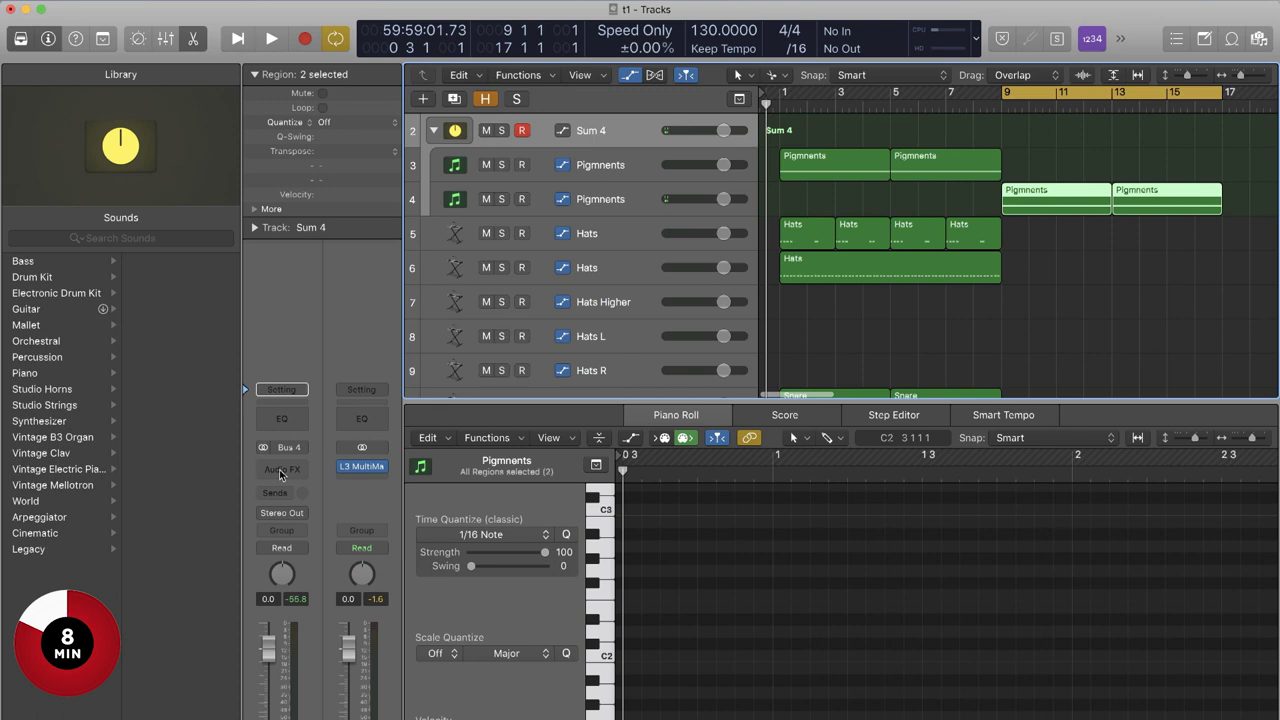
Add RC-20 Retro Color to the Pigmnents stack and enable its Space module.
left_click(282, 469)
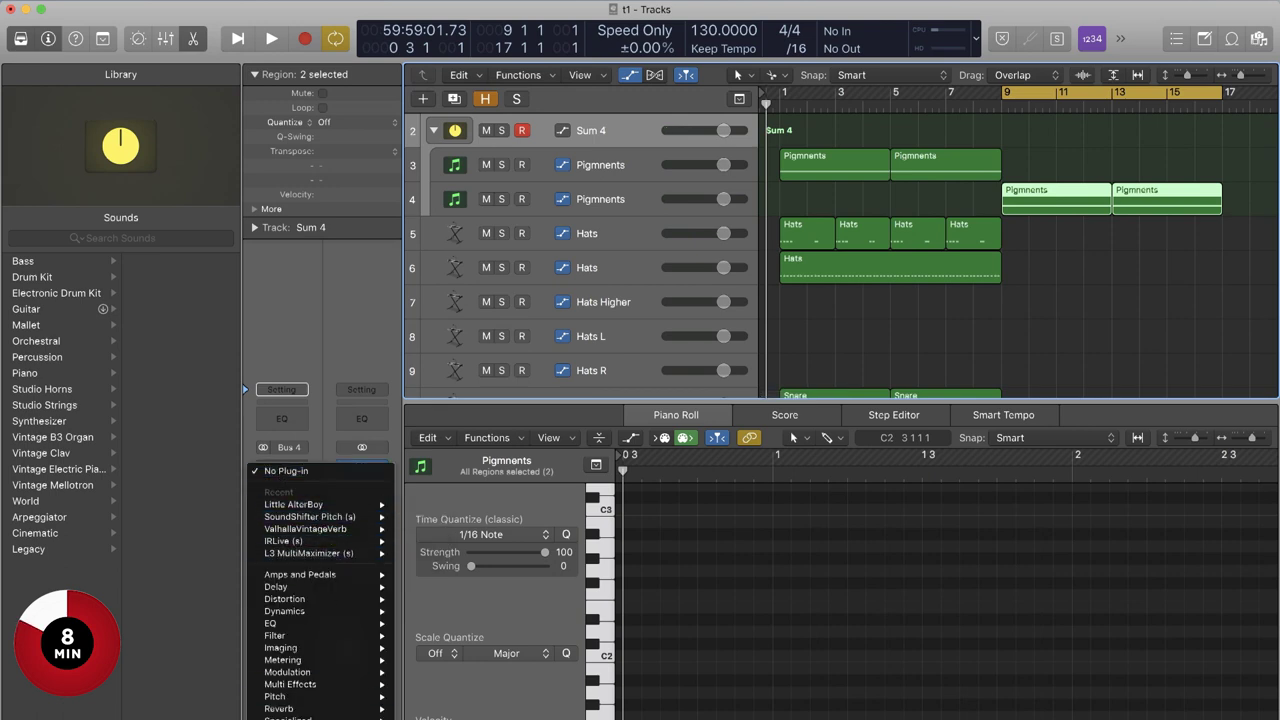
mouse_move(318, 718)
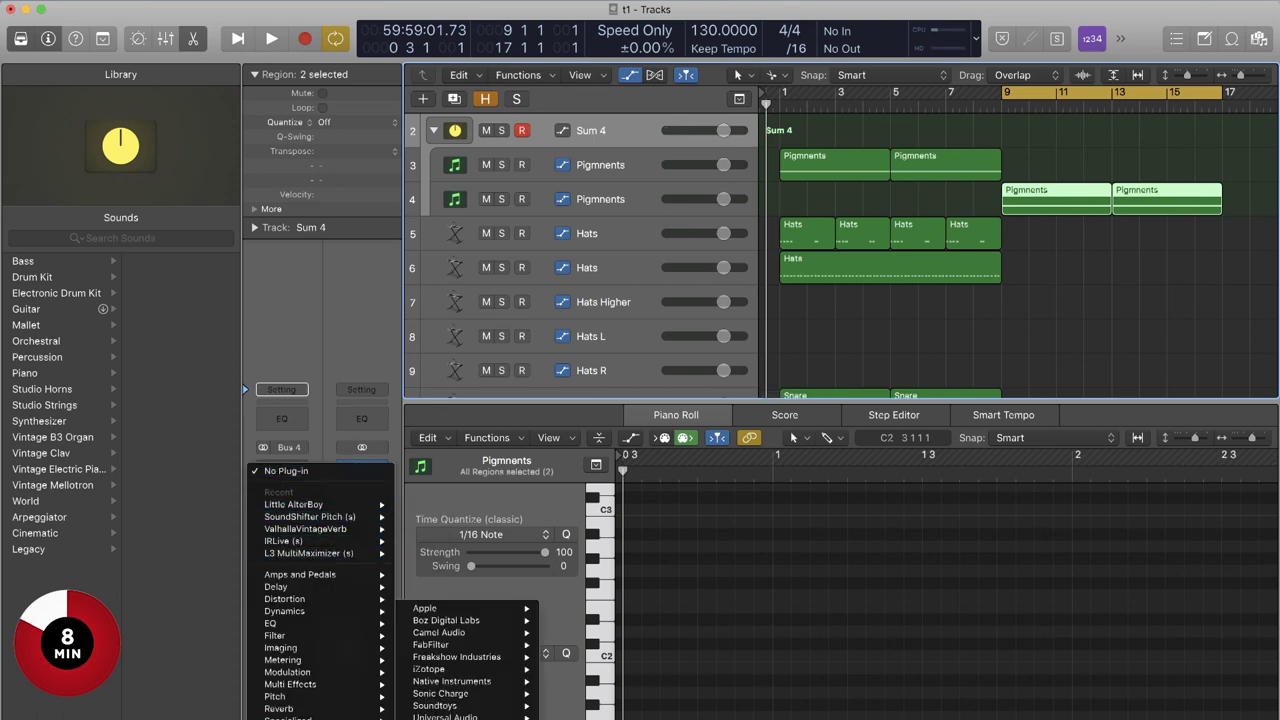
left_click(393, 302)
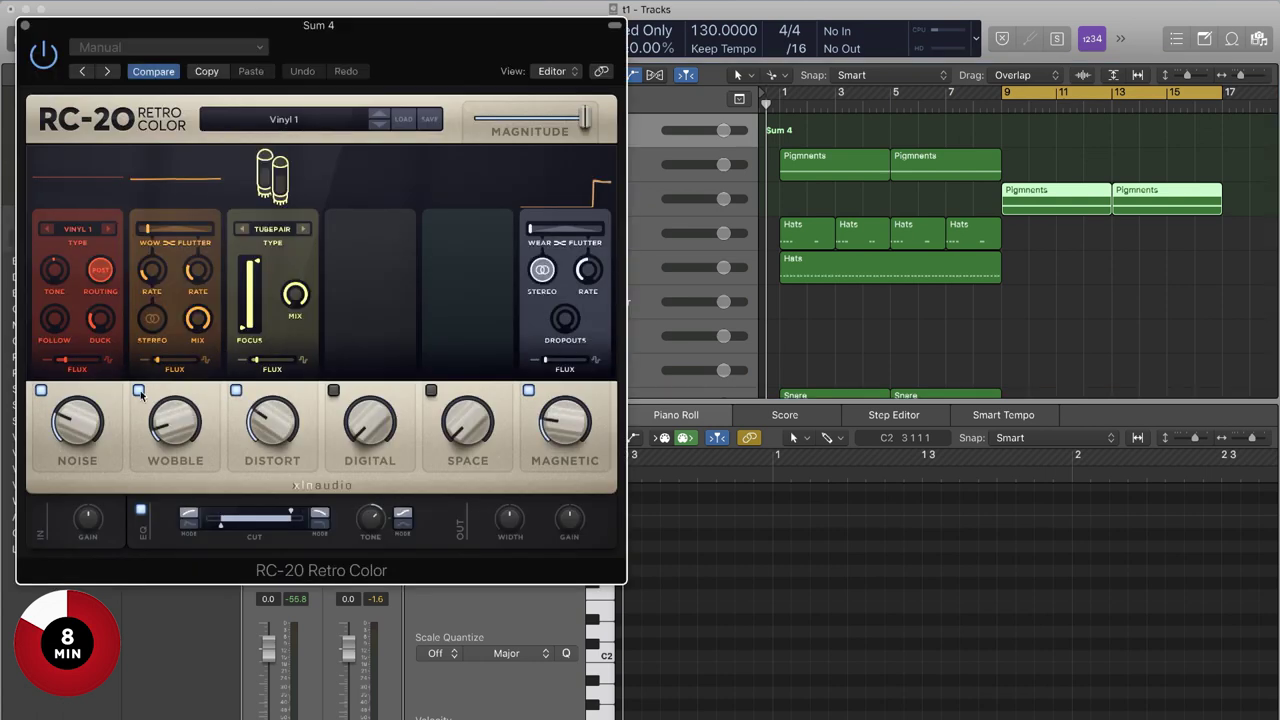
left_click(41, 391)
key("super+z")
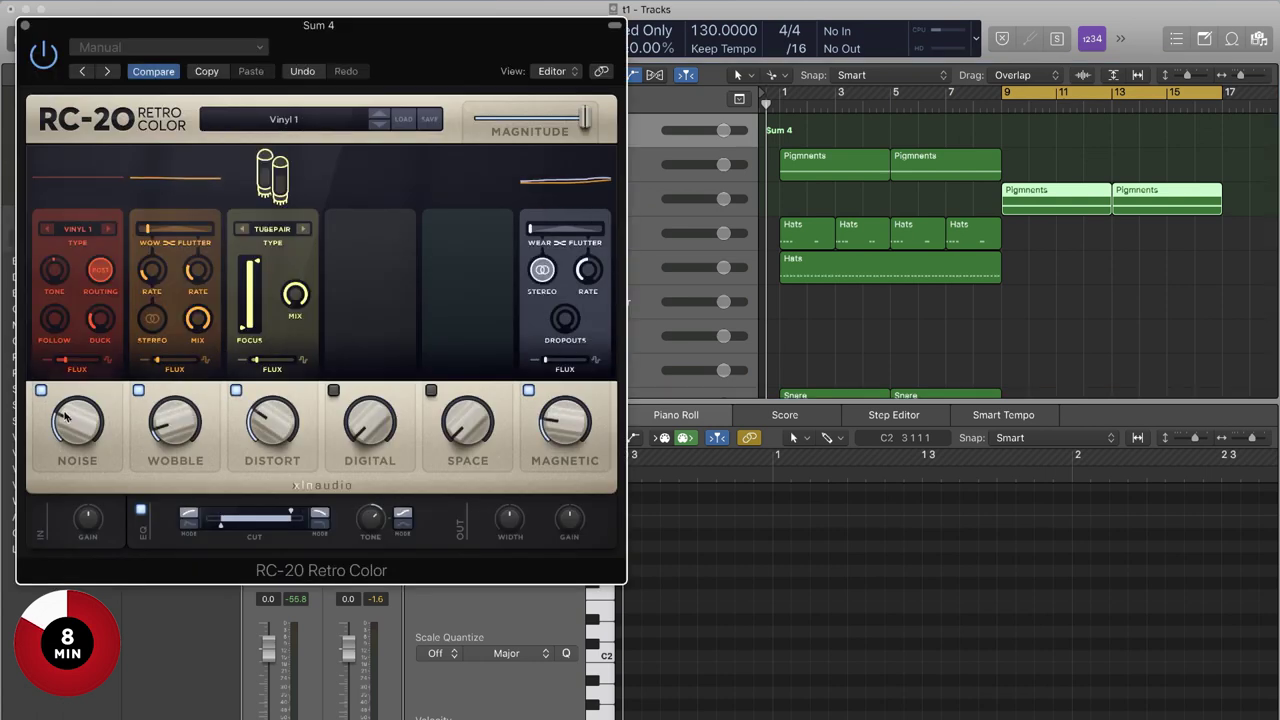
left_click(431, 390)
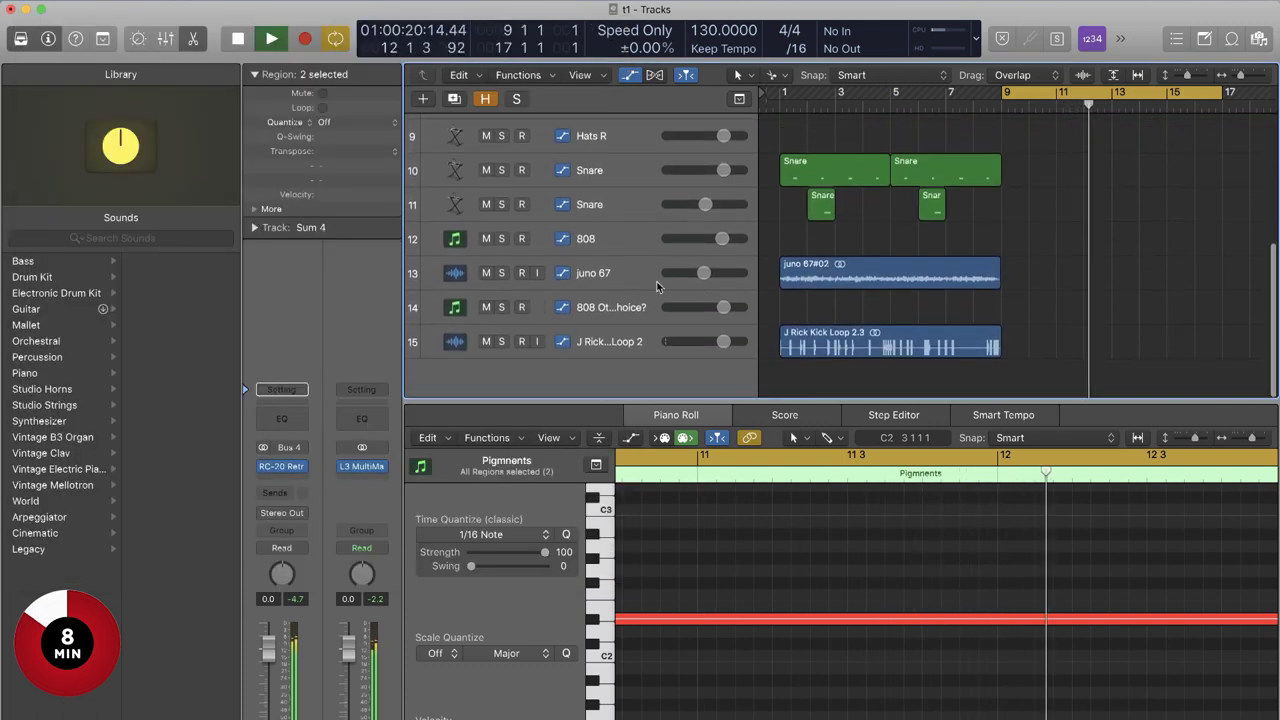
Duplicate the juno 67 track and record a take on the copy from bar 9.
left_click(637, 280)
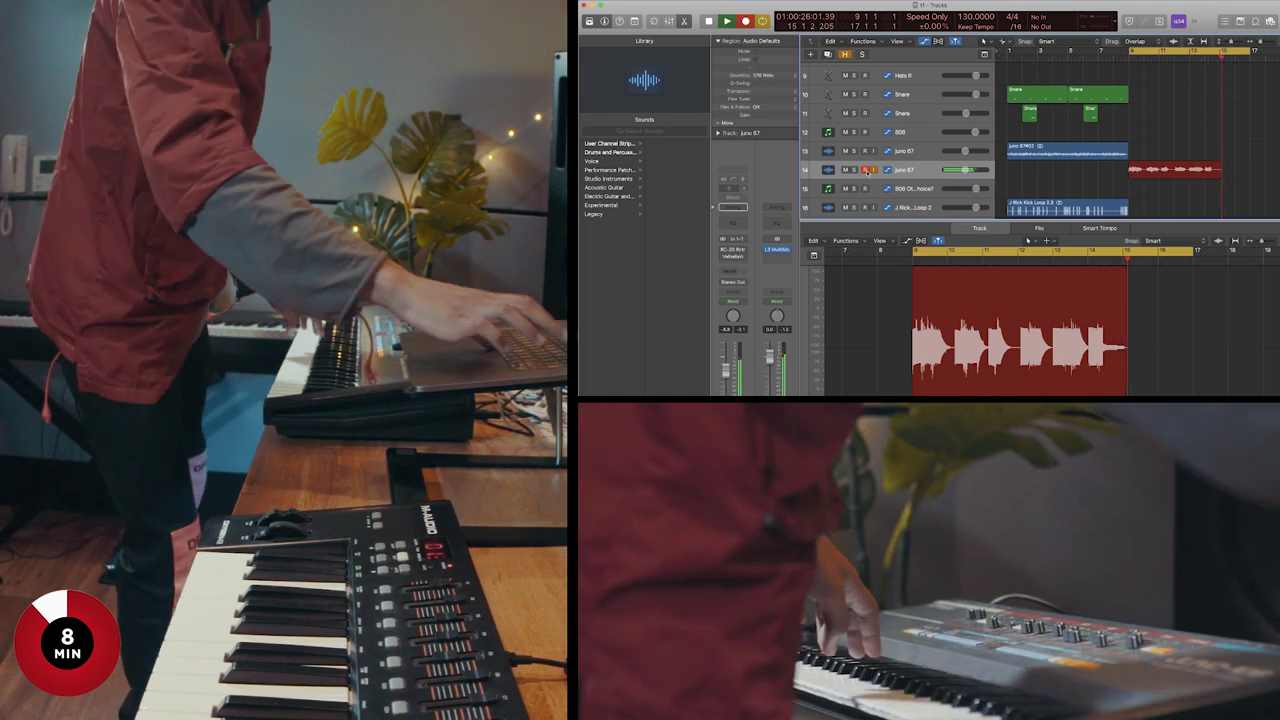
key("space")
Undo the juno 67 take, try another recording from bar 9 and undo that one as well.
key("super+z")
key("r")
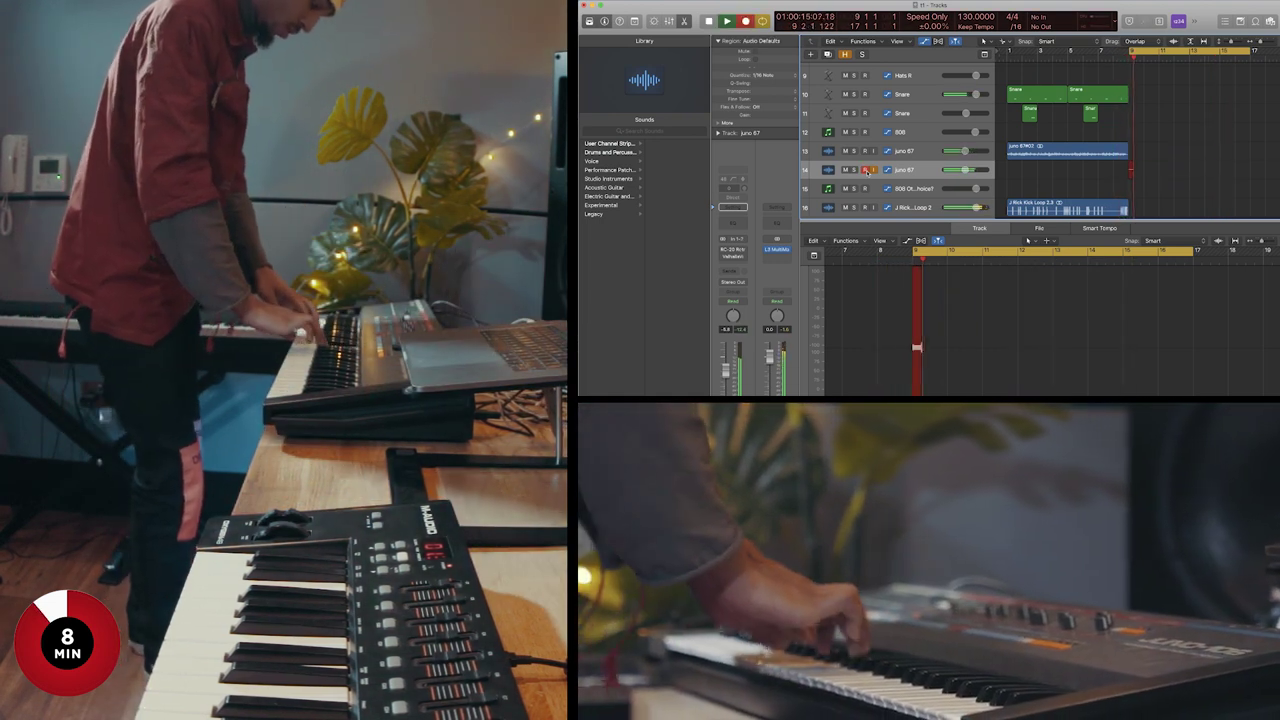
key("space")
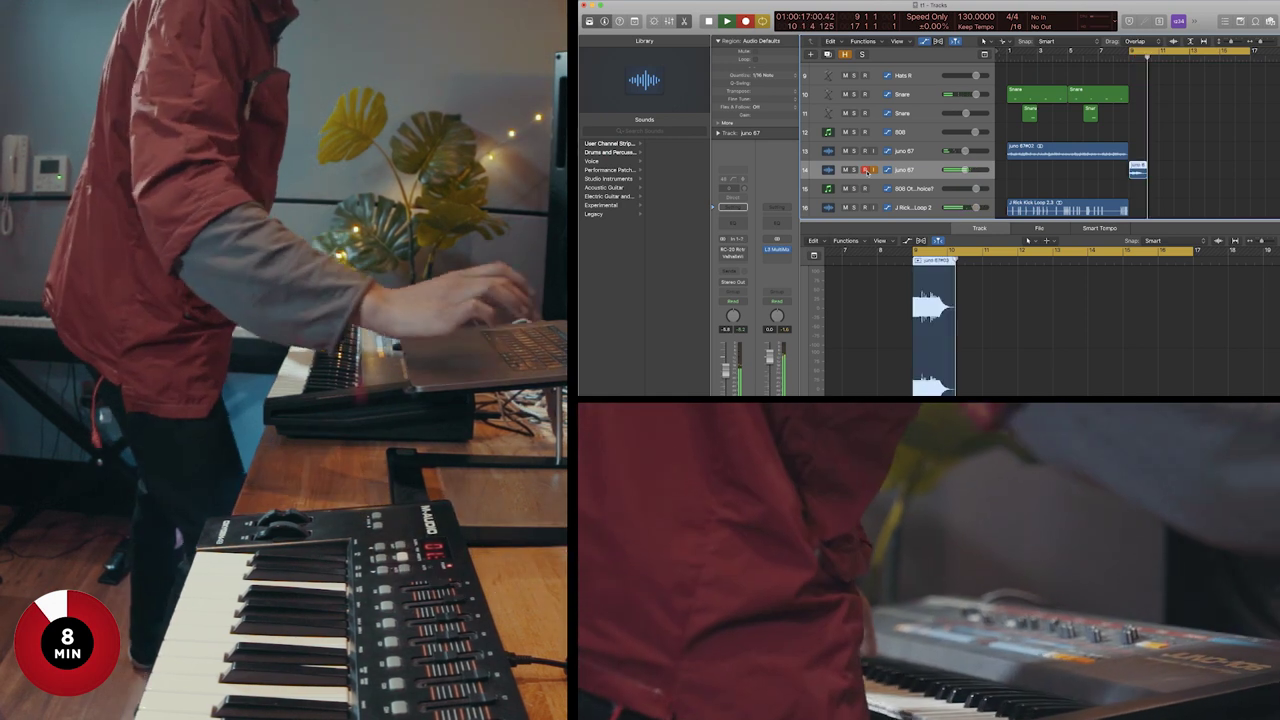
key("super+z")
Record a new juno 67 take from bar 9 and trim its region to end at bar 13.
key("r")
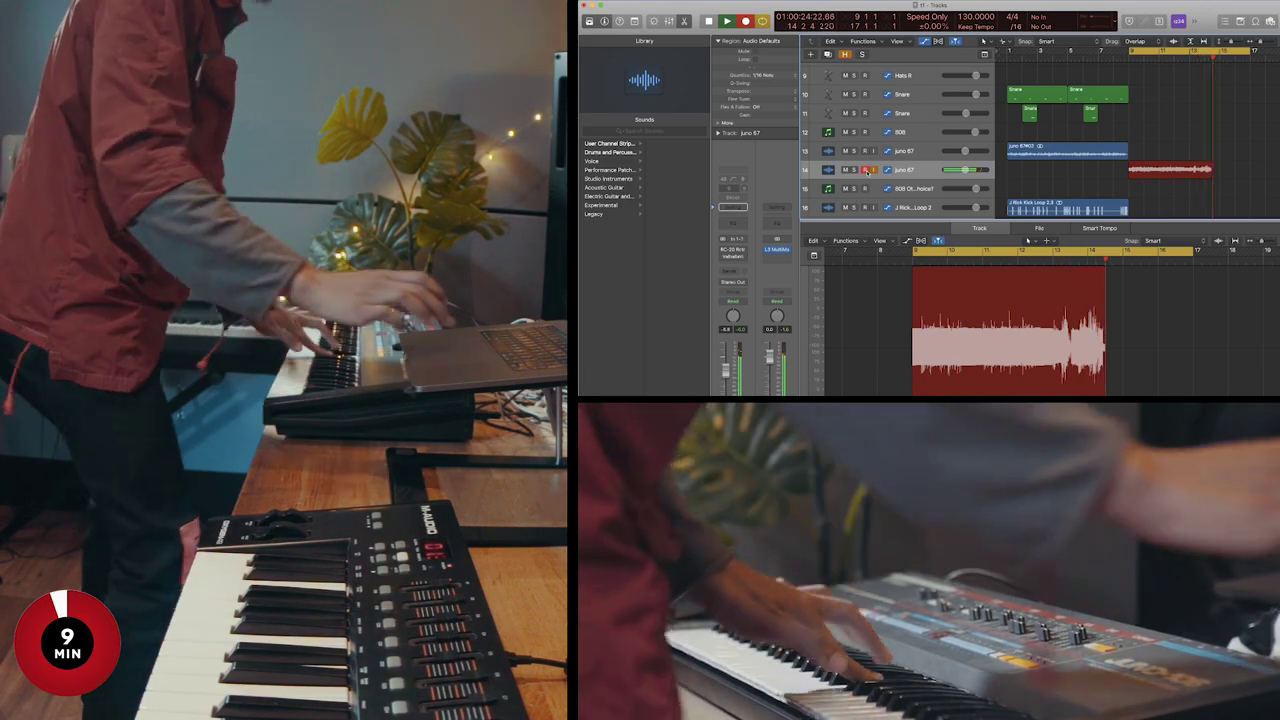
key("space")
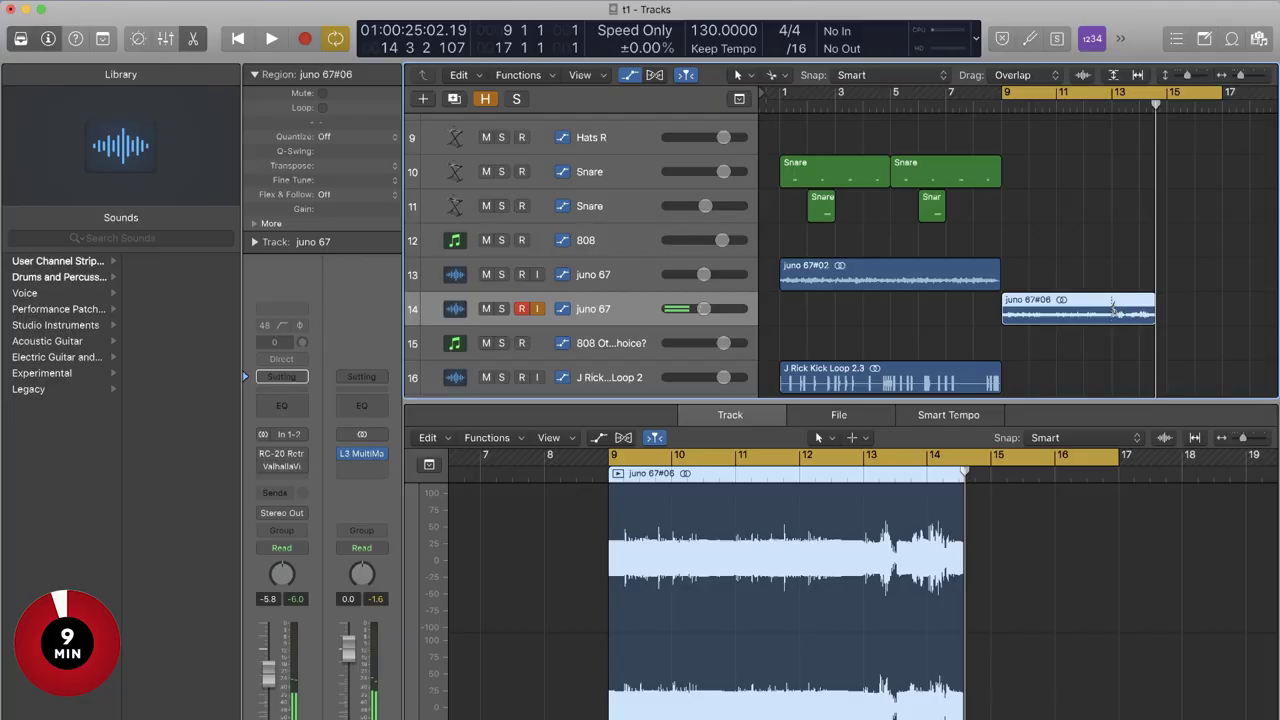
left_click_drag(1213, 170, 1186, 170)
Set the cycle range to bars 13 to 17 and record a second juno 67 part over it.
left_click_drag(1112, 90, 1226, 93)
key("space")
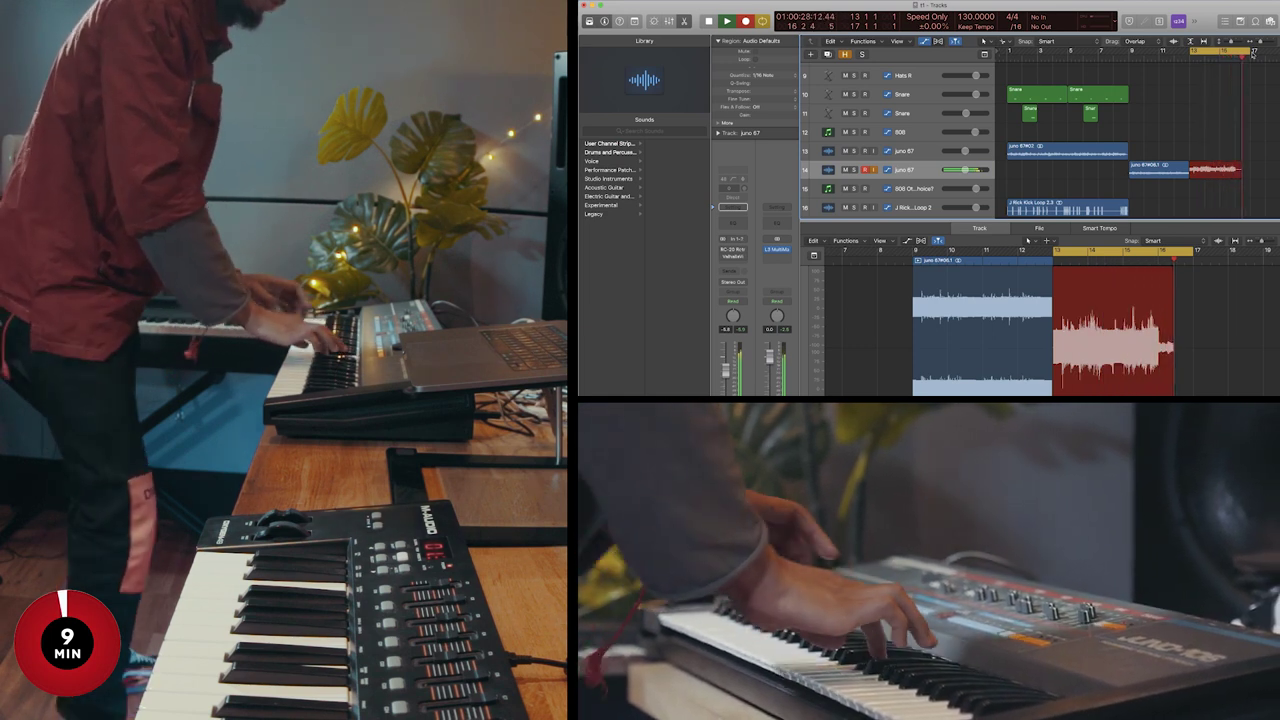
key("space")
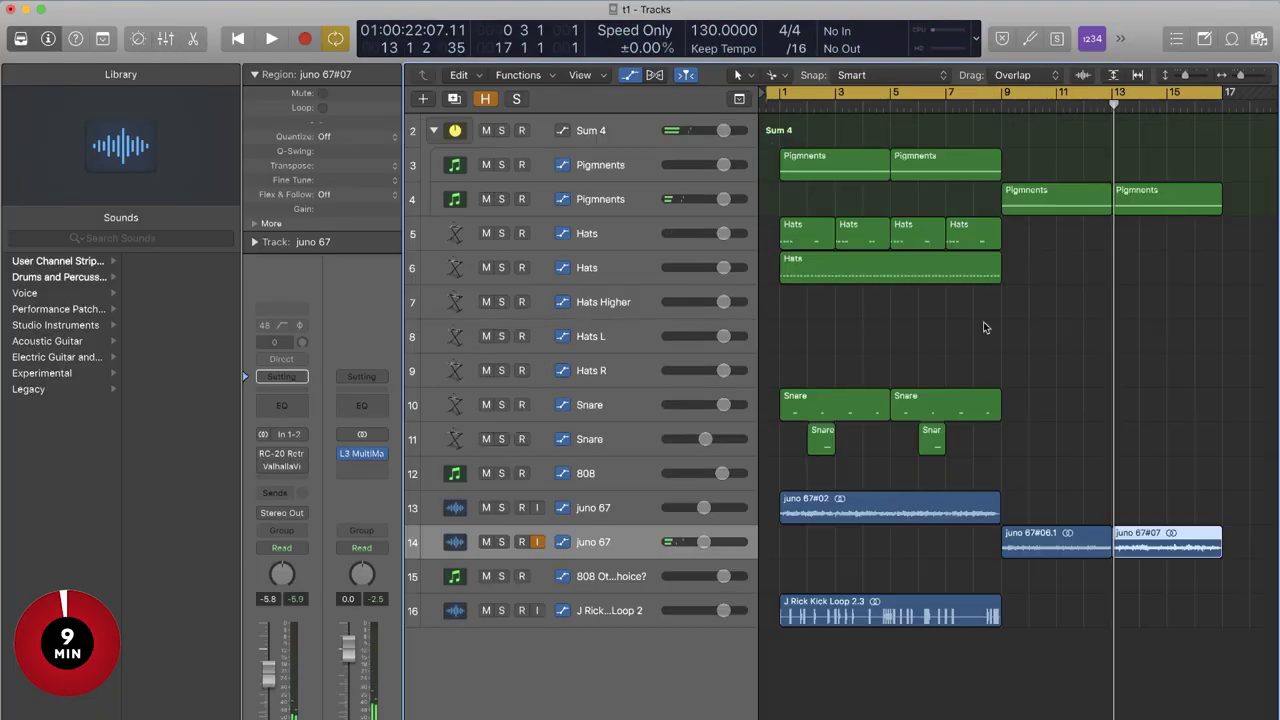
Select all regions in the arrangement and move them eight bars later to start at bar 9.
key("super+Left")
left_click_drag(947, 664, 778, 225)
left_click_drag(966, 130, 774, 596)
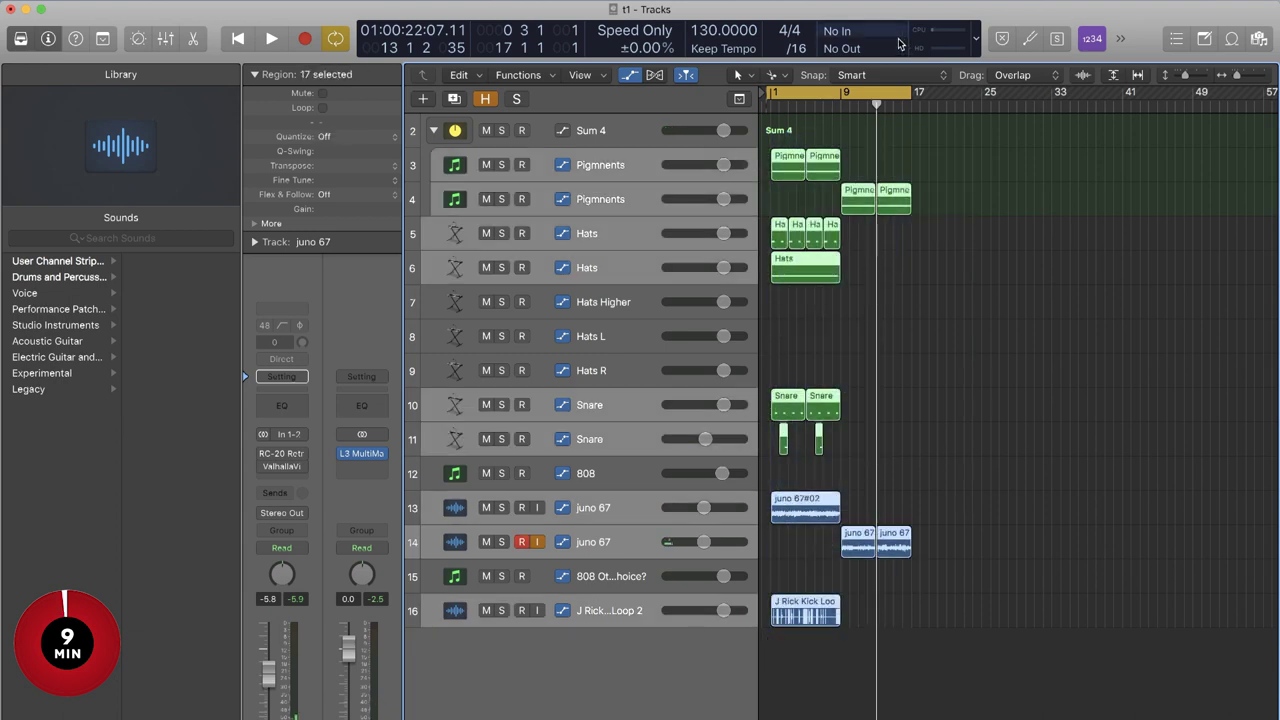
left_click_drag(787, 167, 856, 167)
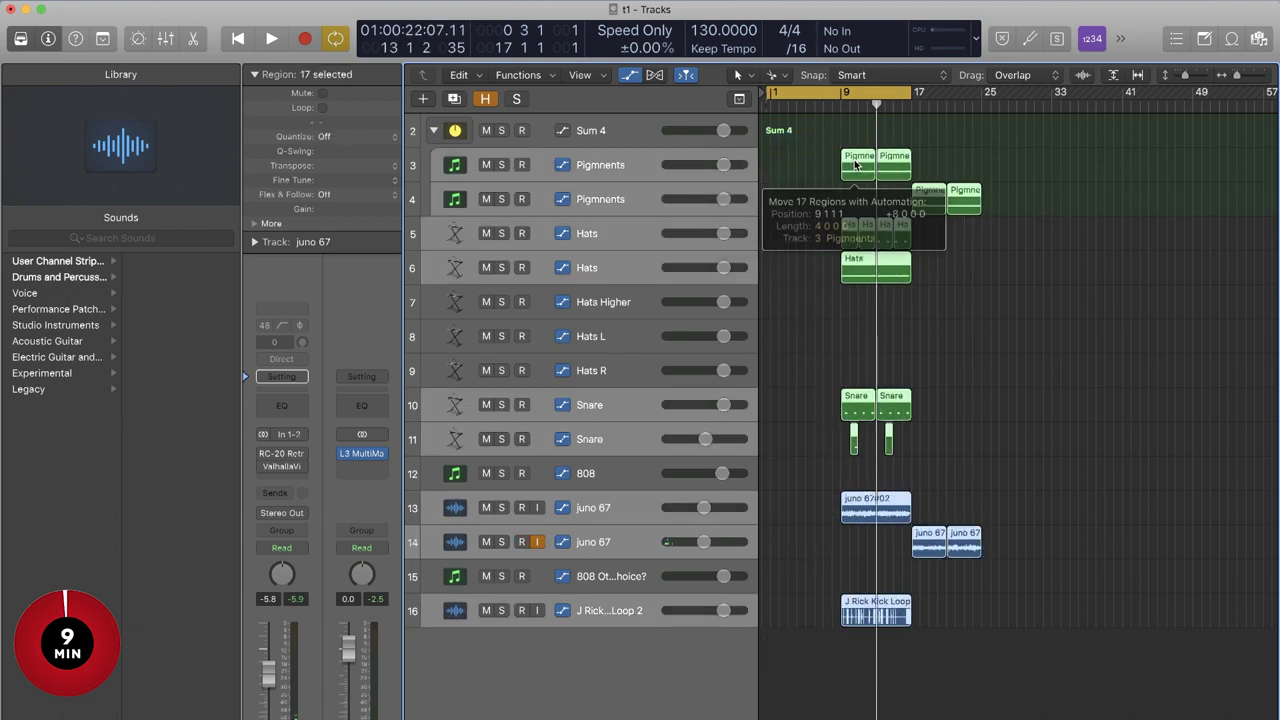
Copy the two Pigmnents regions at bars 9 and 13 back to bars 1 and 5 as an intro and play it.
left_click(950, 159)
left_click(856, 168)
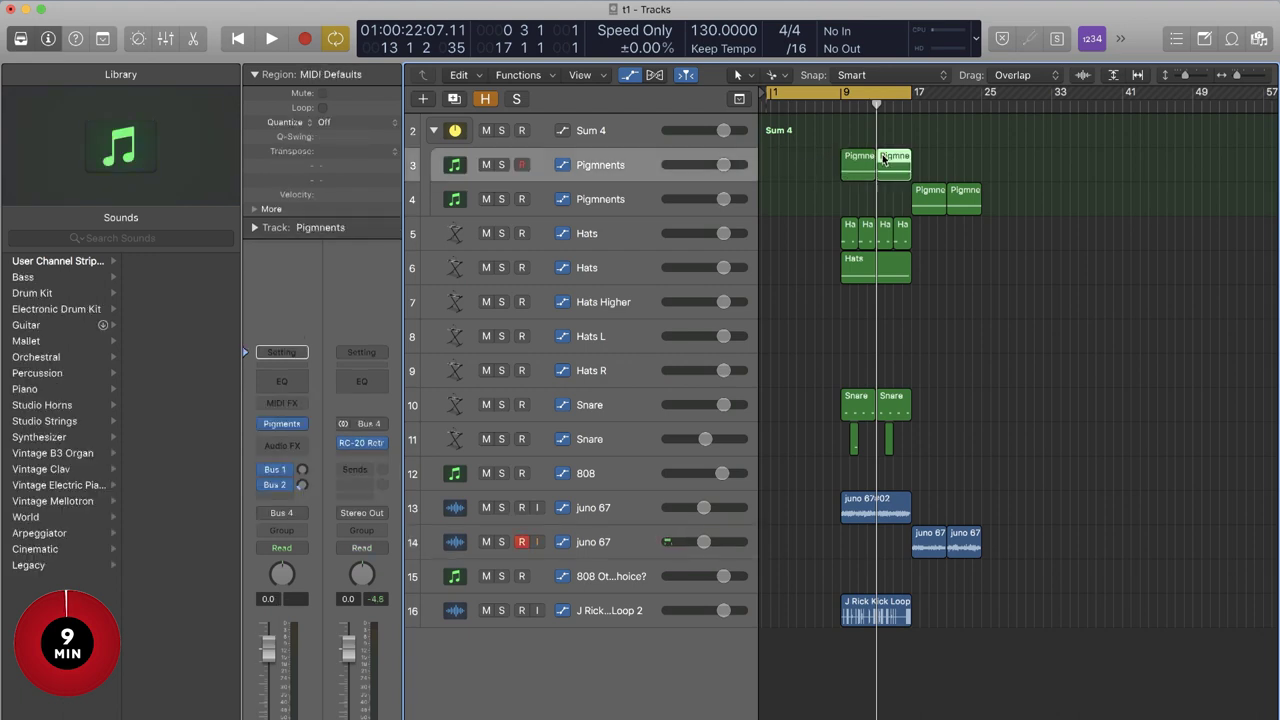
left_click_drag(857, 165, 789, 168)
key("space")
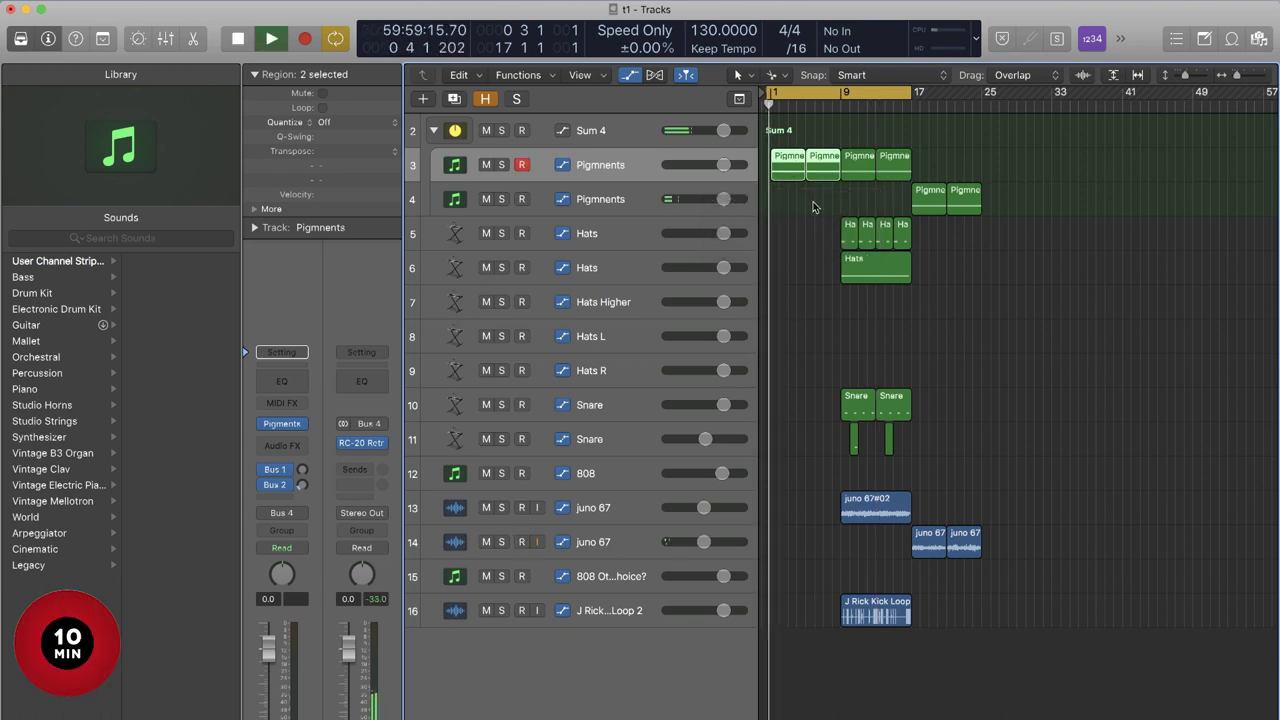
key("super+Right")
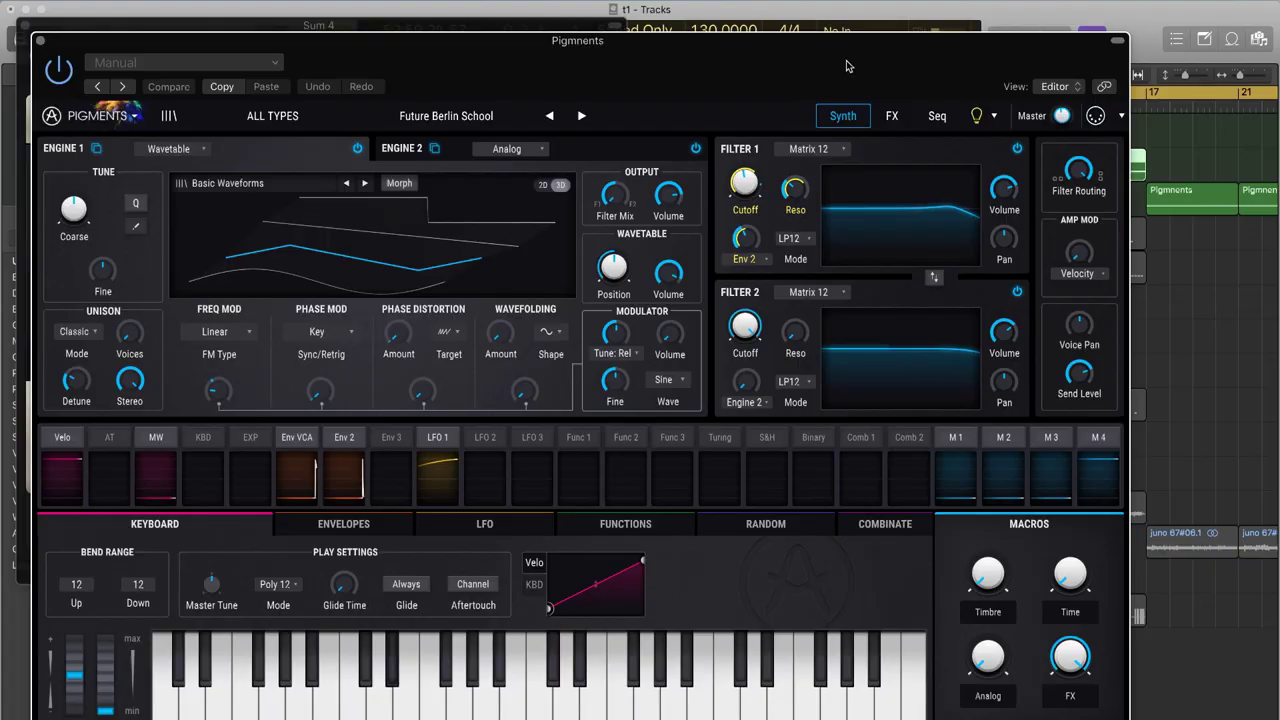
Look through the Sequence presets in Pigments without changing the sound and close the Pigments and RC-20 Retro Color windows.
left_click_drag(690, 68, 760, 21)
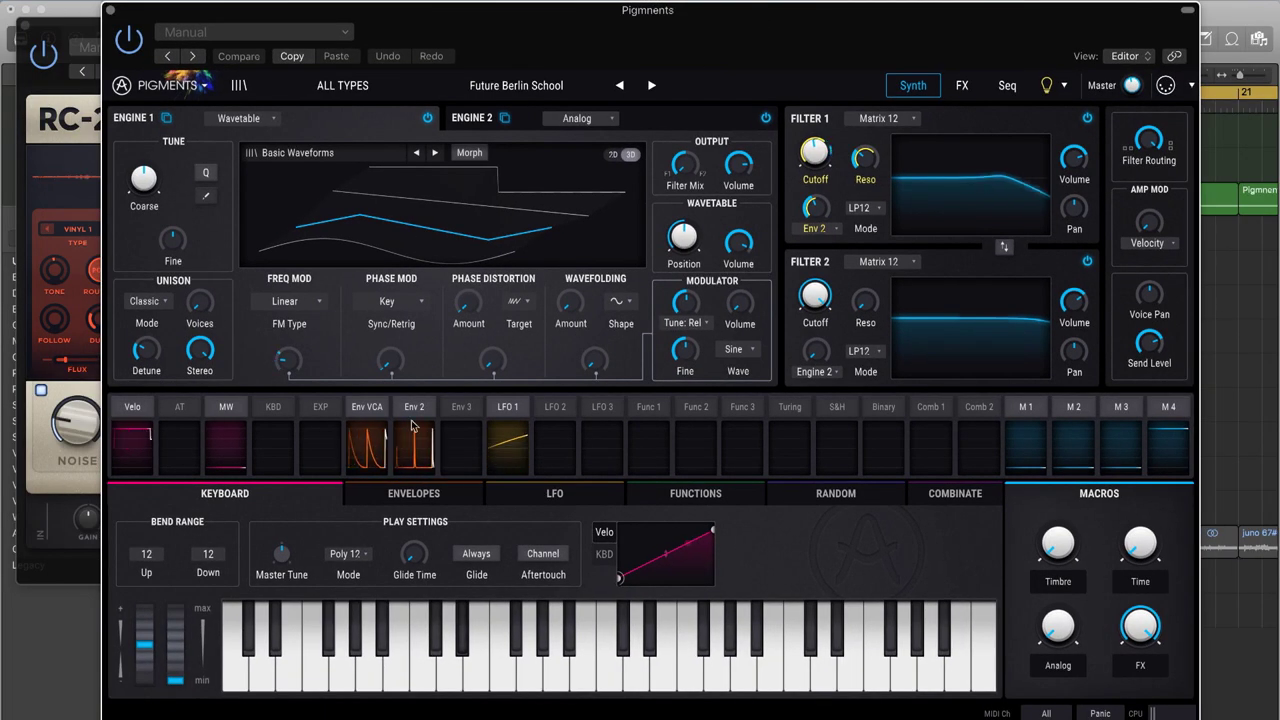
left_click(342, 85)
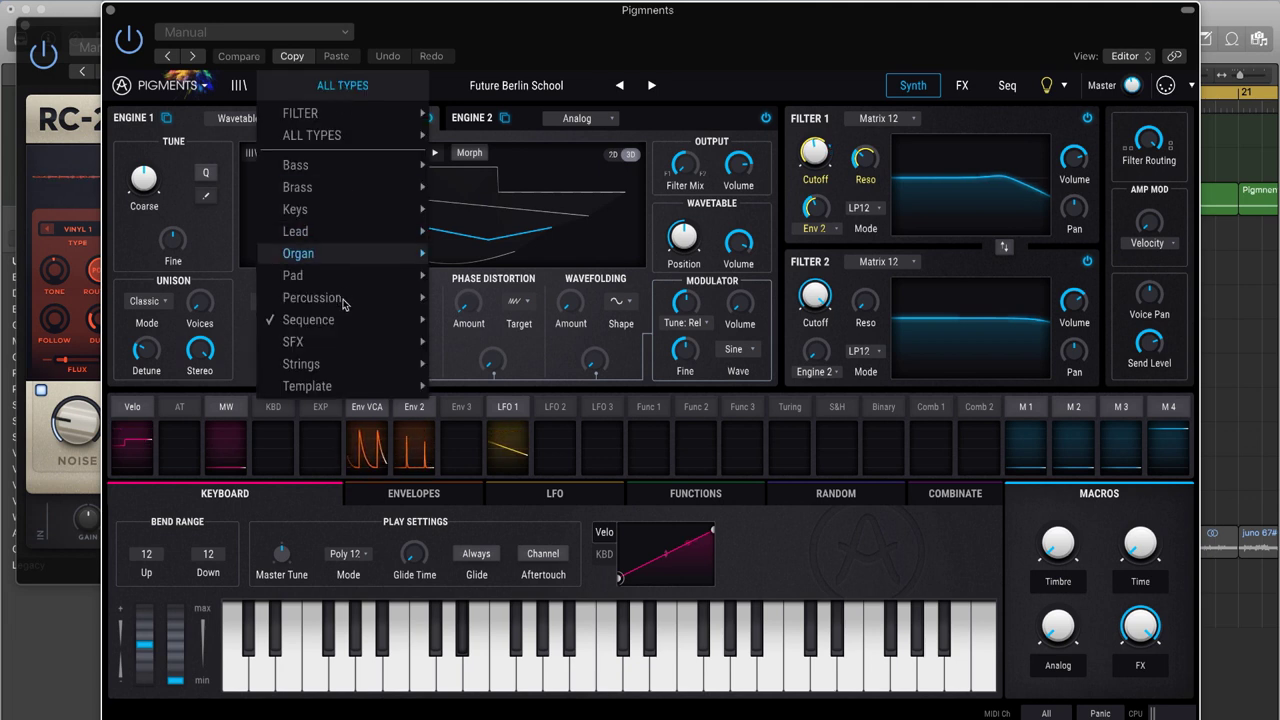
mouse_move(332, 320)
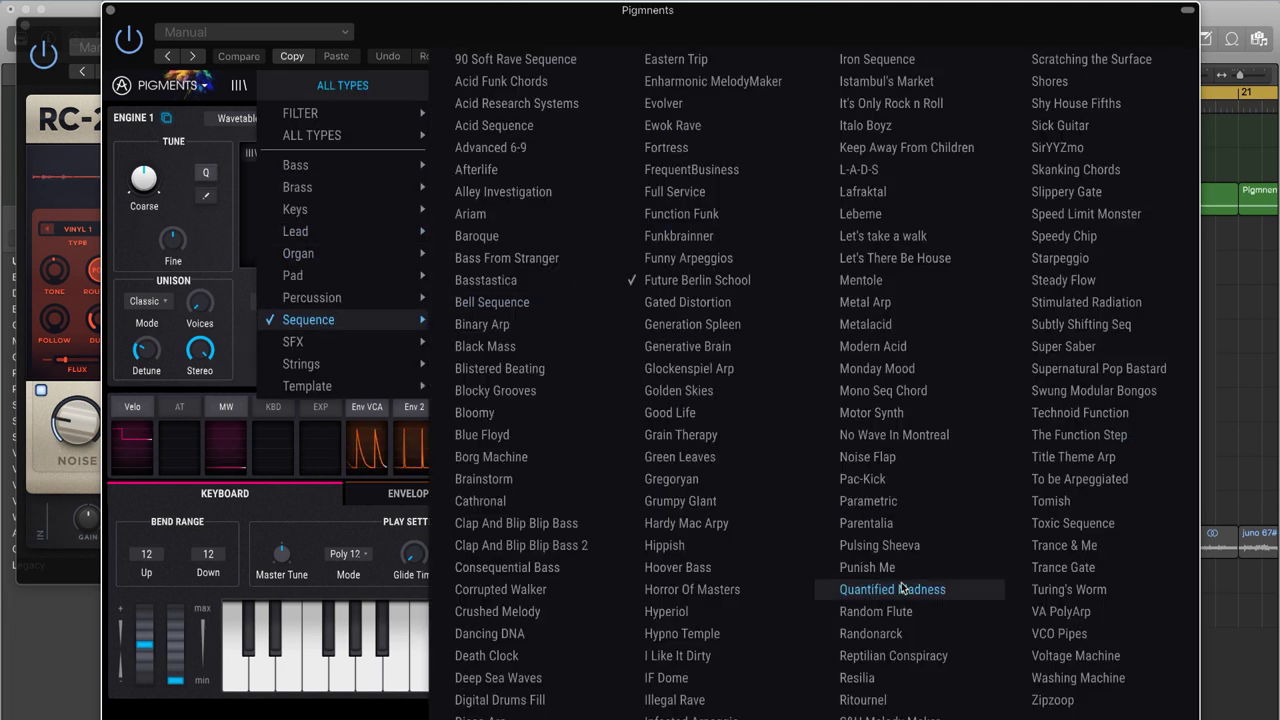
left_click(734, 263)
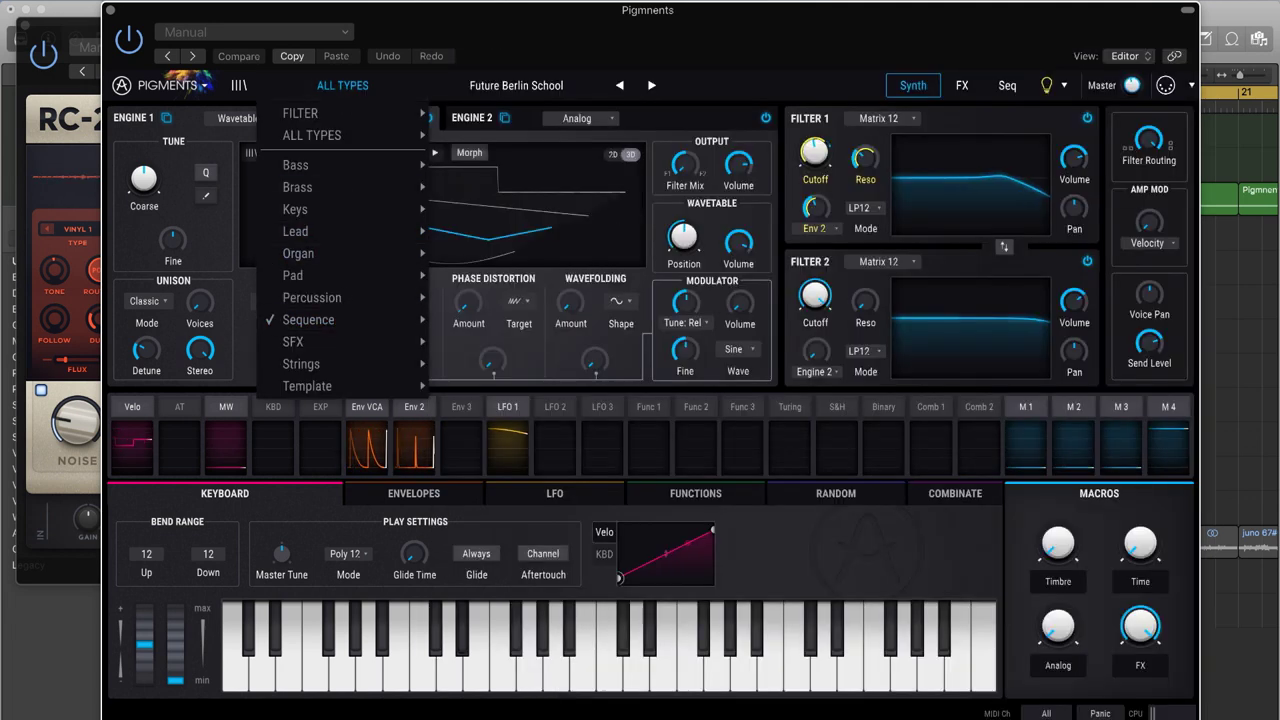
left_click(125, 16)
left_click(111, 11)
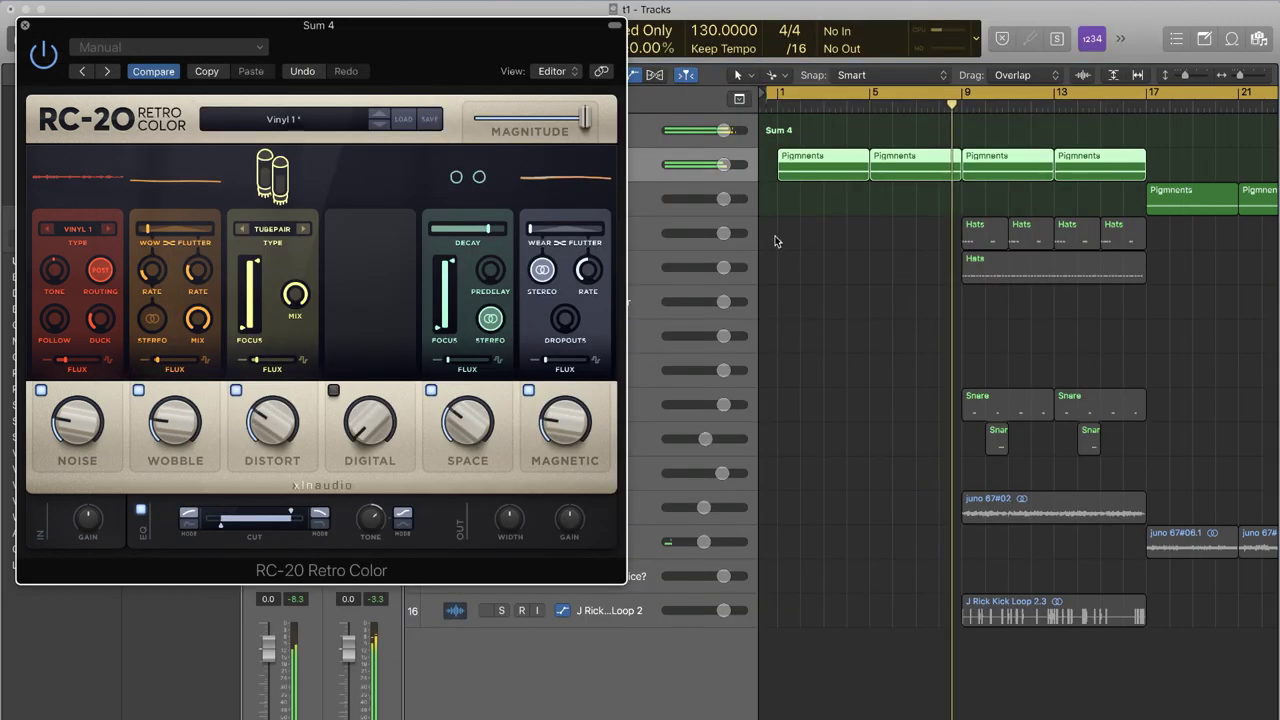
key("super+w")
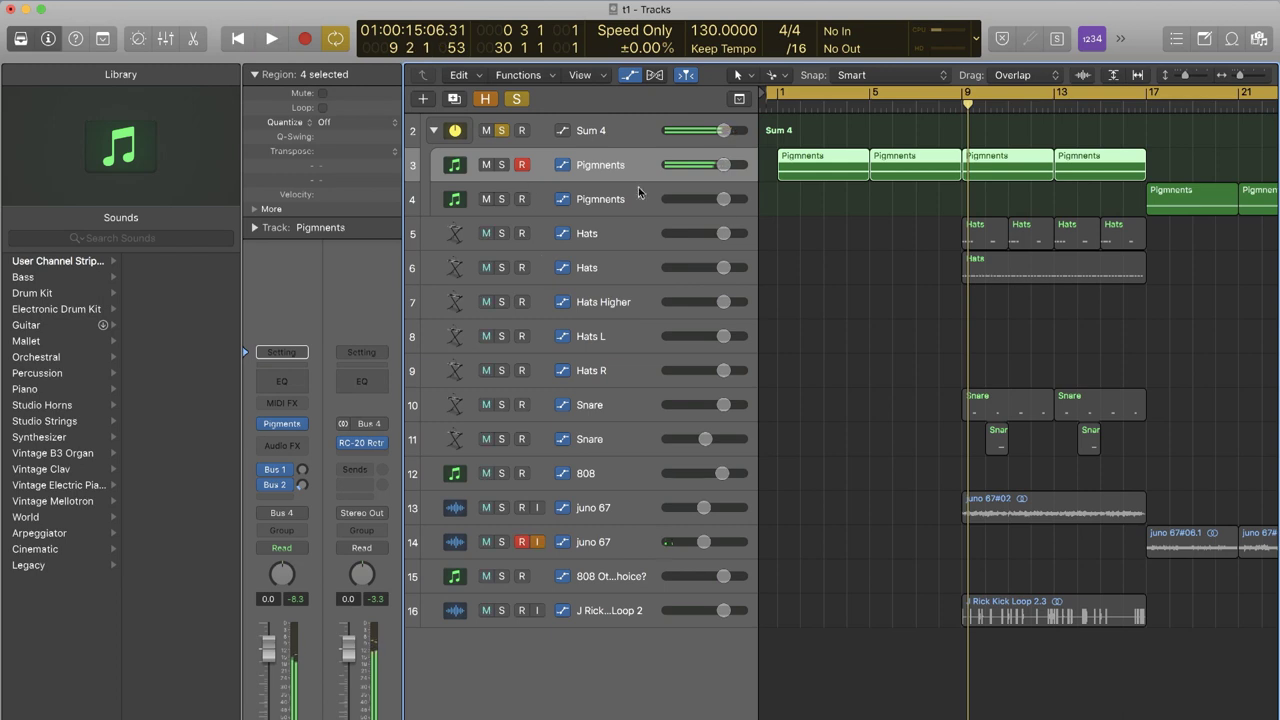
Play the soloed Sum 4 stack from bar 17 to hear the pitched-down section.
scroll(1130, 160, "right", 3)
left_click(1088, 108)
key("space")
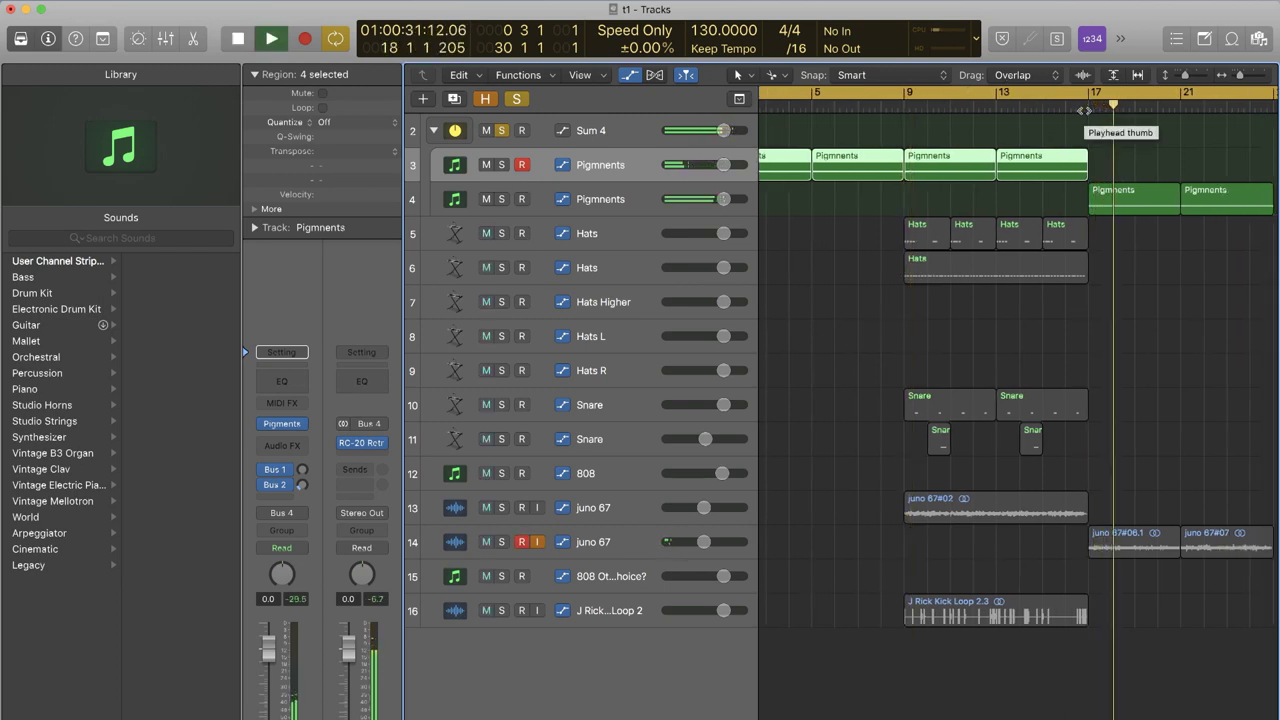
Solo both populated Hats tracks along with the Sum 4 stack and play from bar 9.
left_click(501, 233)
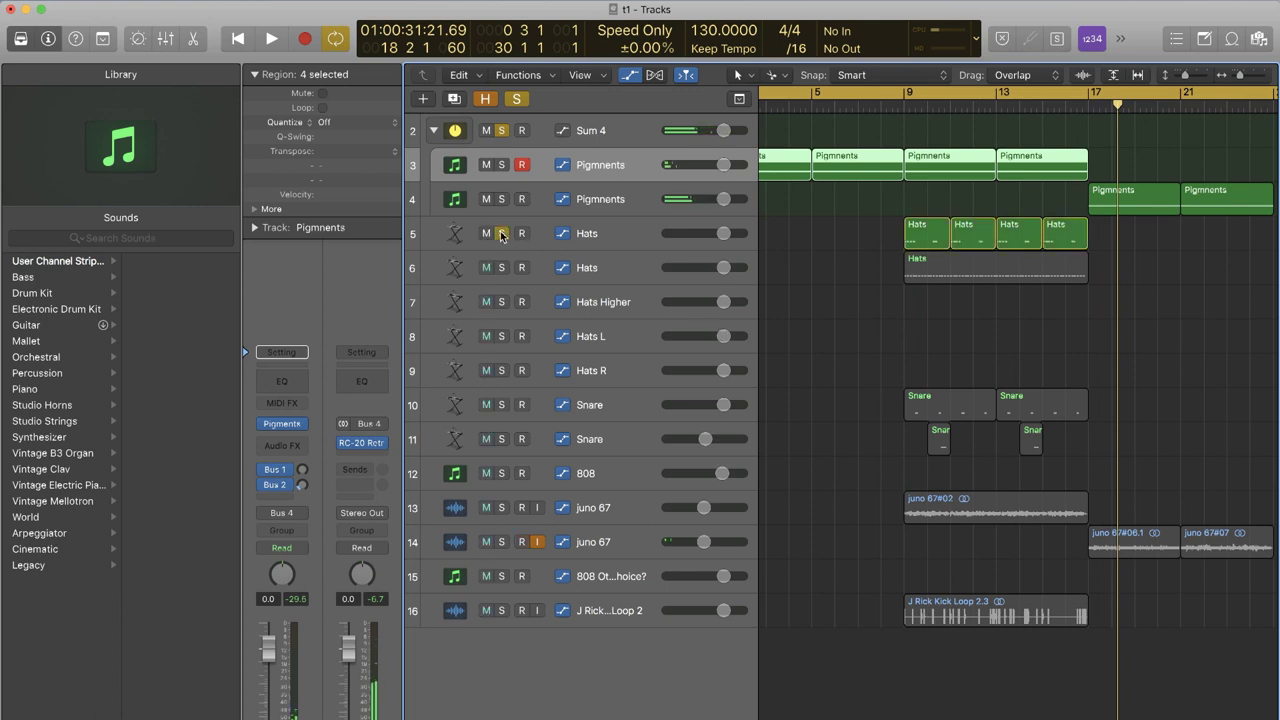
left_click(501, 267)
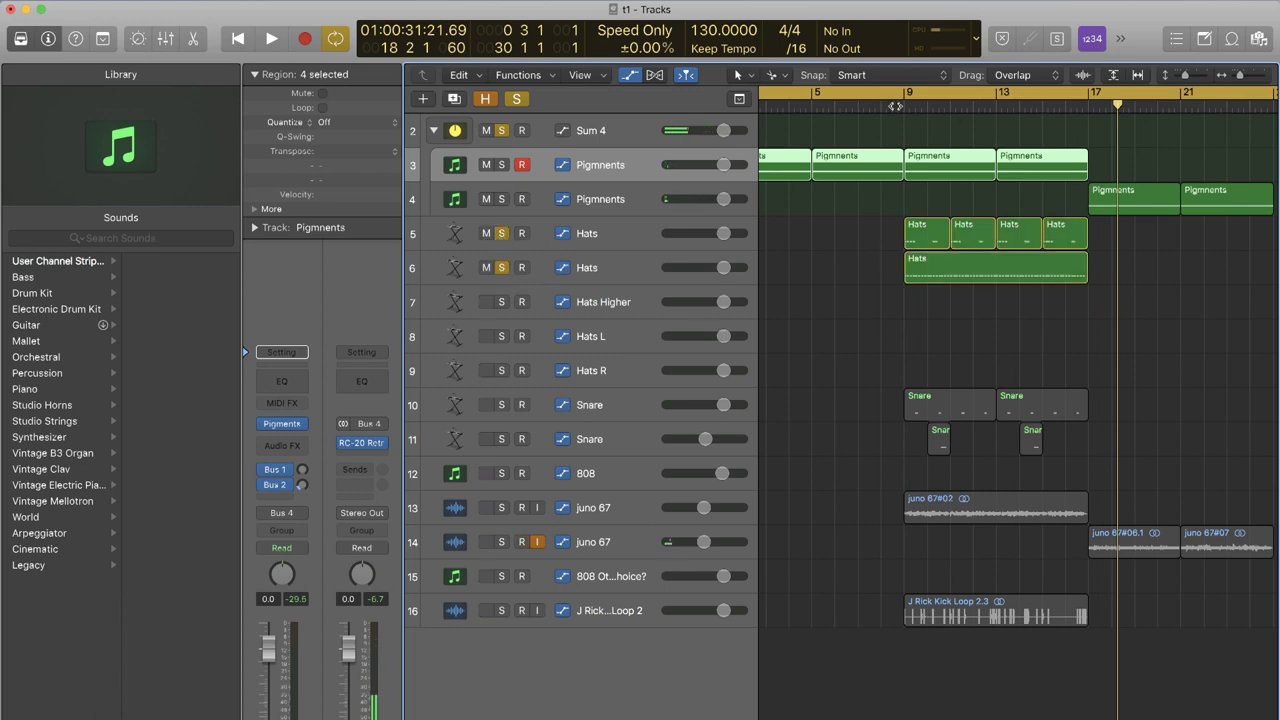
left_click(905, 107)
key("space")
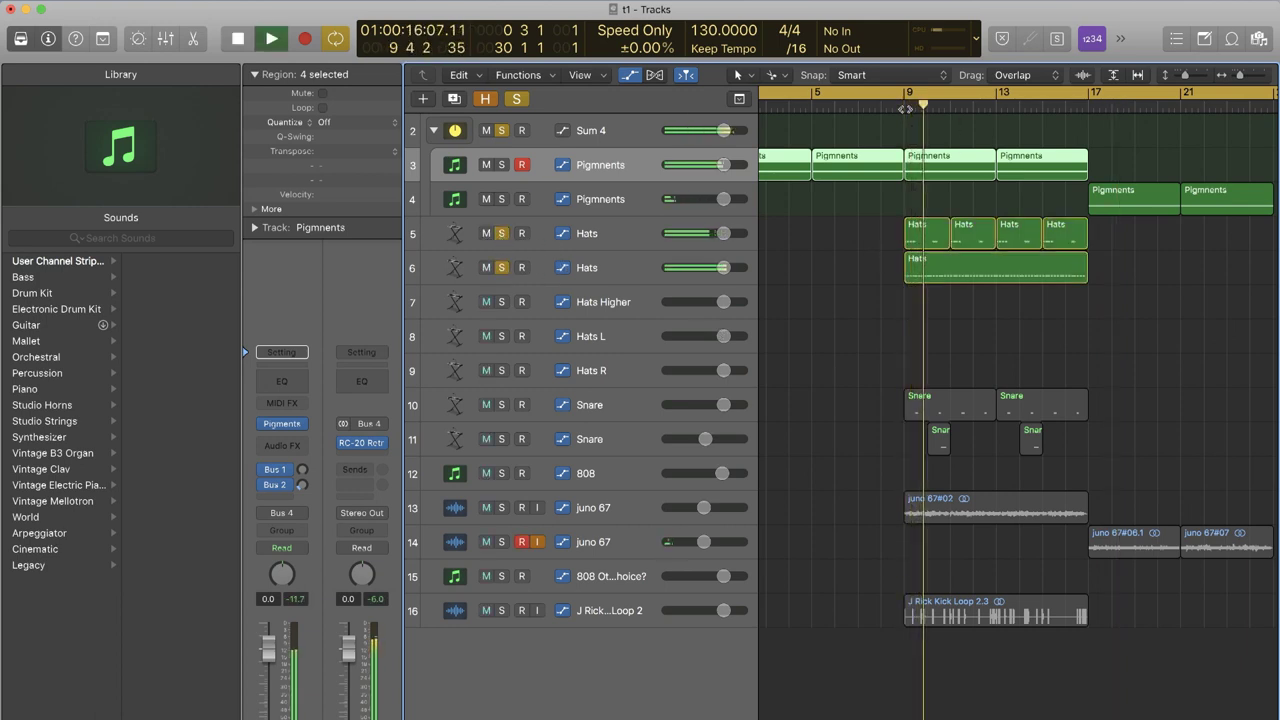